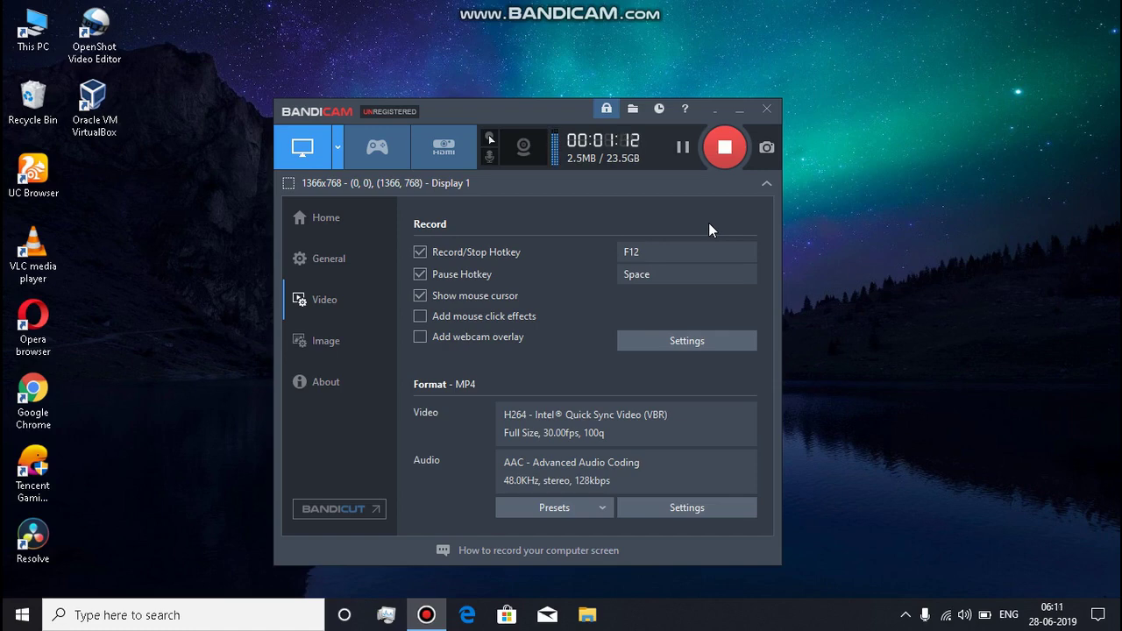
{"action": "left_click", "coordinate": [124, 109]}
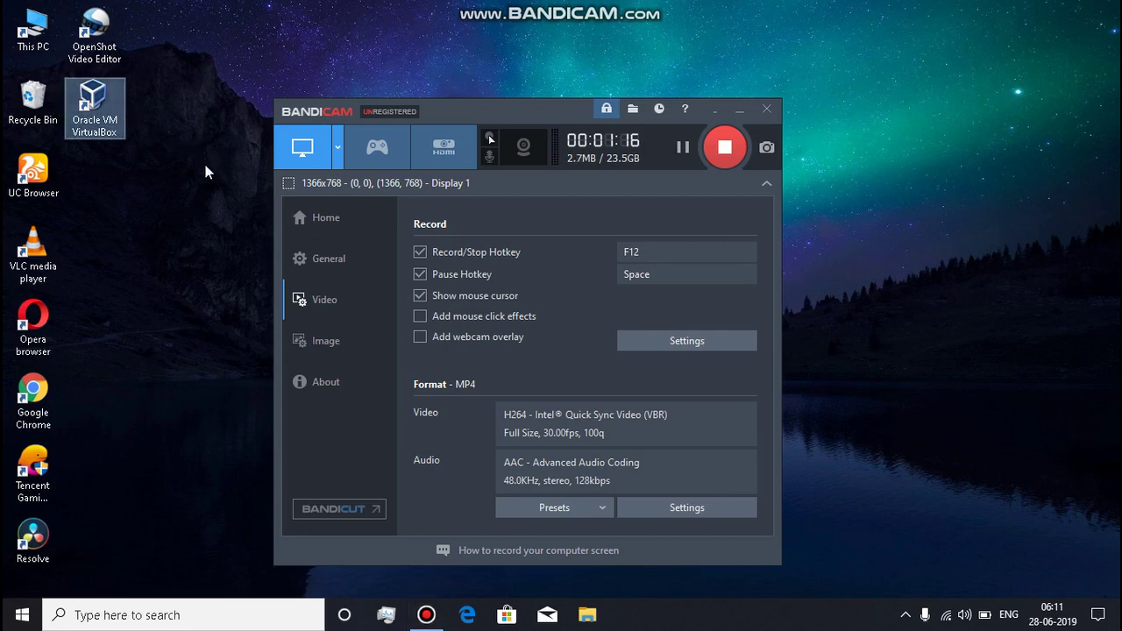
{"action": "left_click", "coordinate": [196, 170]}
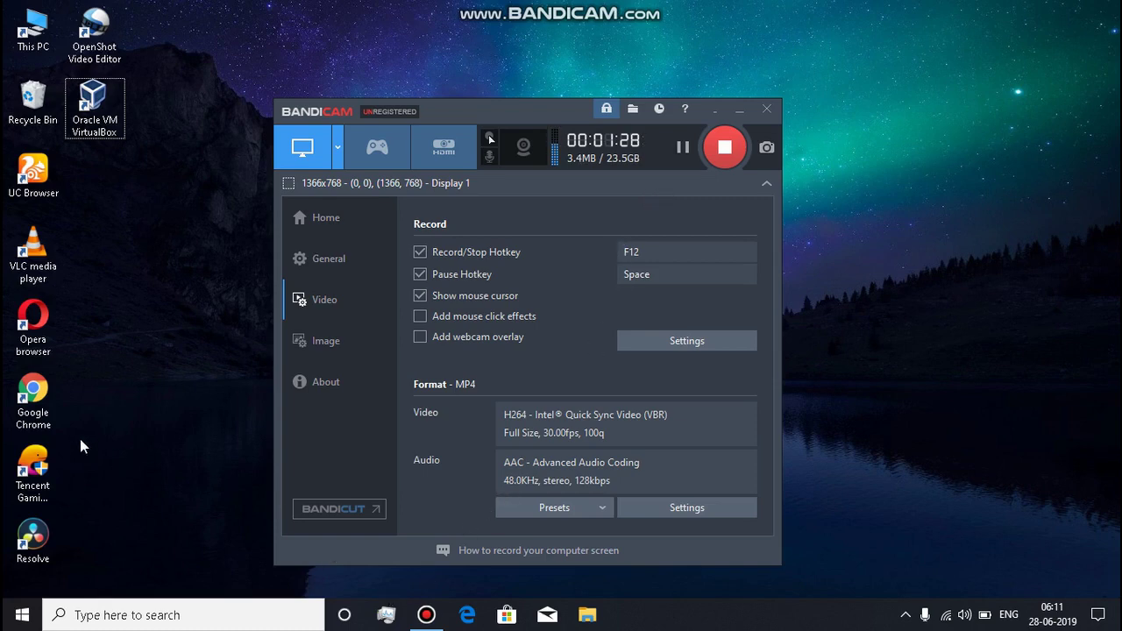
Step: Open Google Chrome and search the web for "solaris os"
{"action": "double_click", "coordinate": [52, 401]}
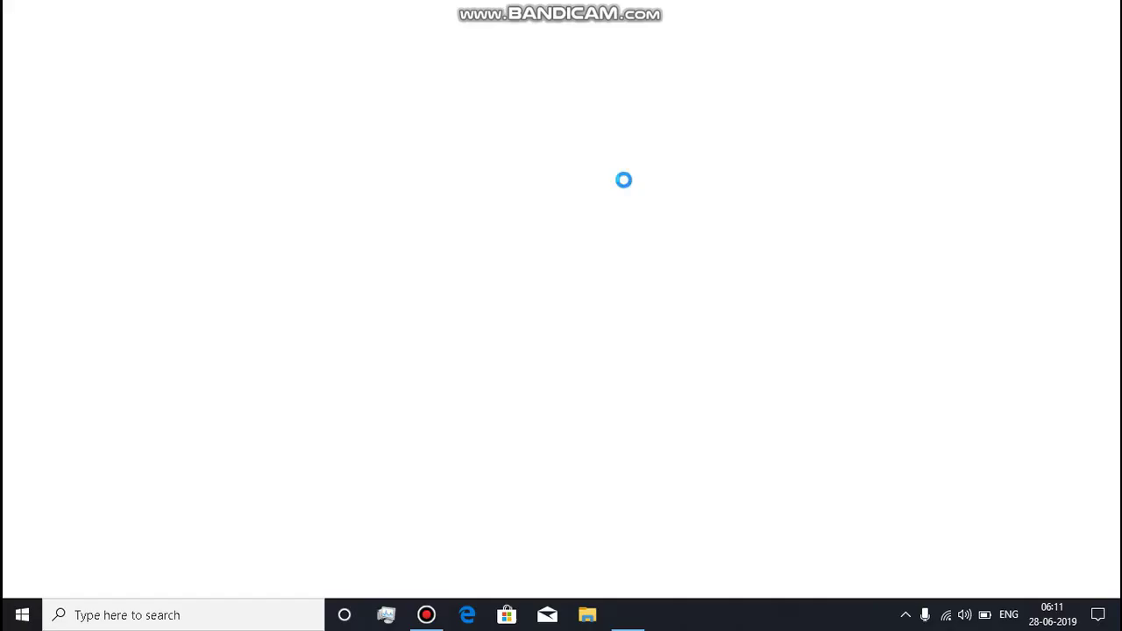
{"action": "left_click", "coordinate": [427, 615]}
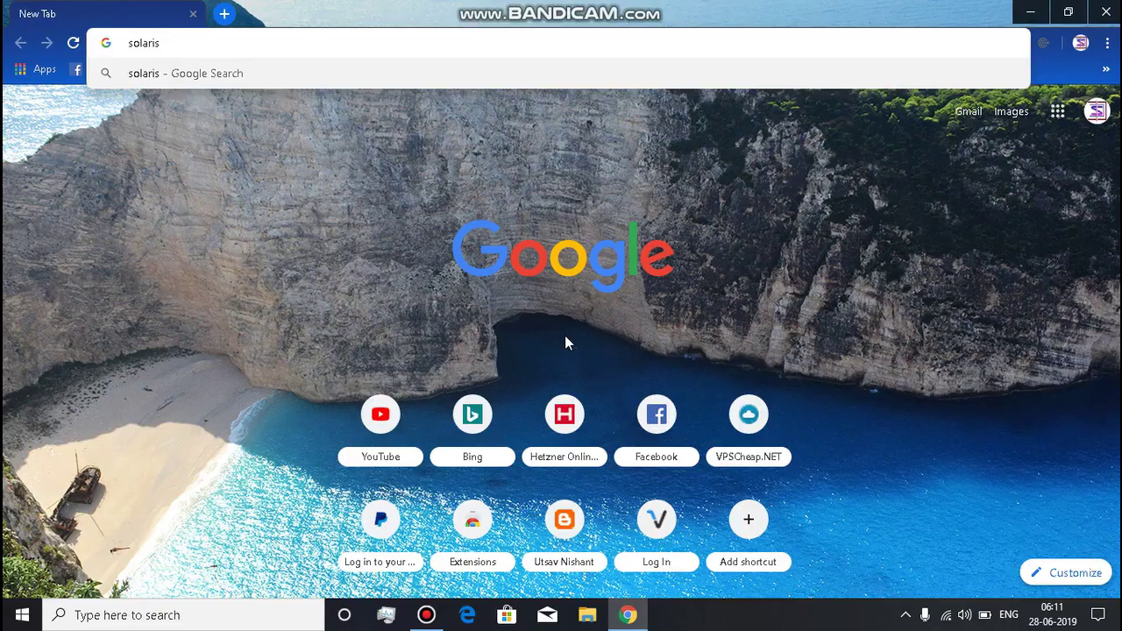
{"action": "type", "text": "os"}
{"action": "key", "text": "Return"}
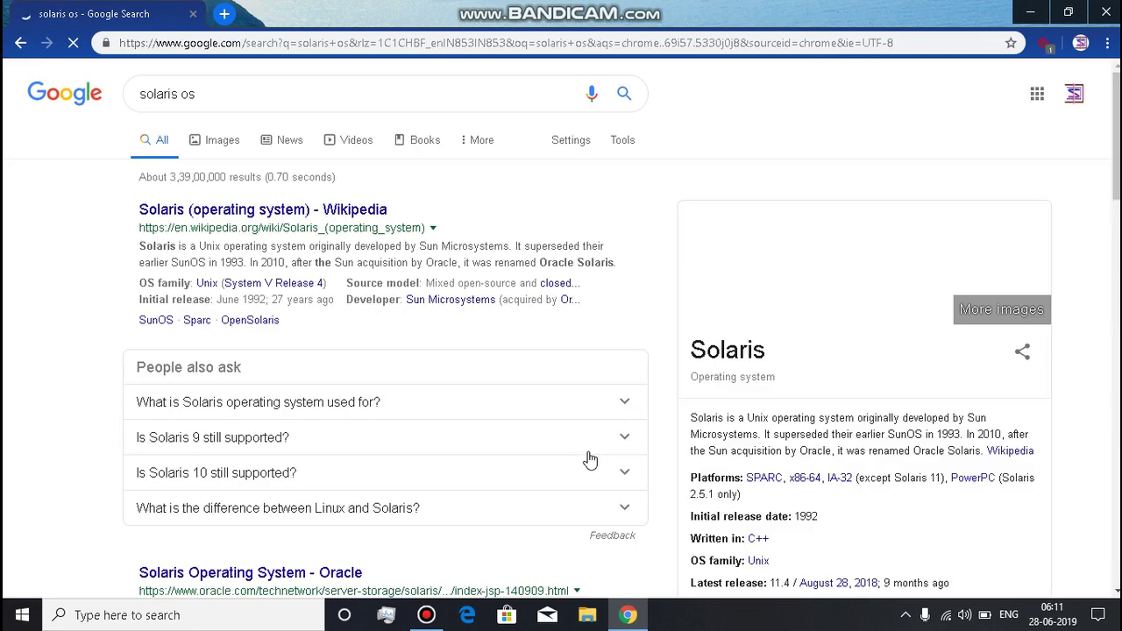
Step: Look through the search results for Oracle's official Solaris pages
{"action": "scroll", "coordinate": [591, 460], "scroll_direction": "down", "scroll_amount": 3}
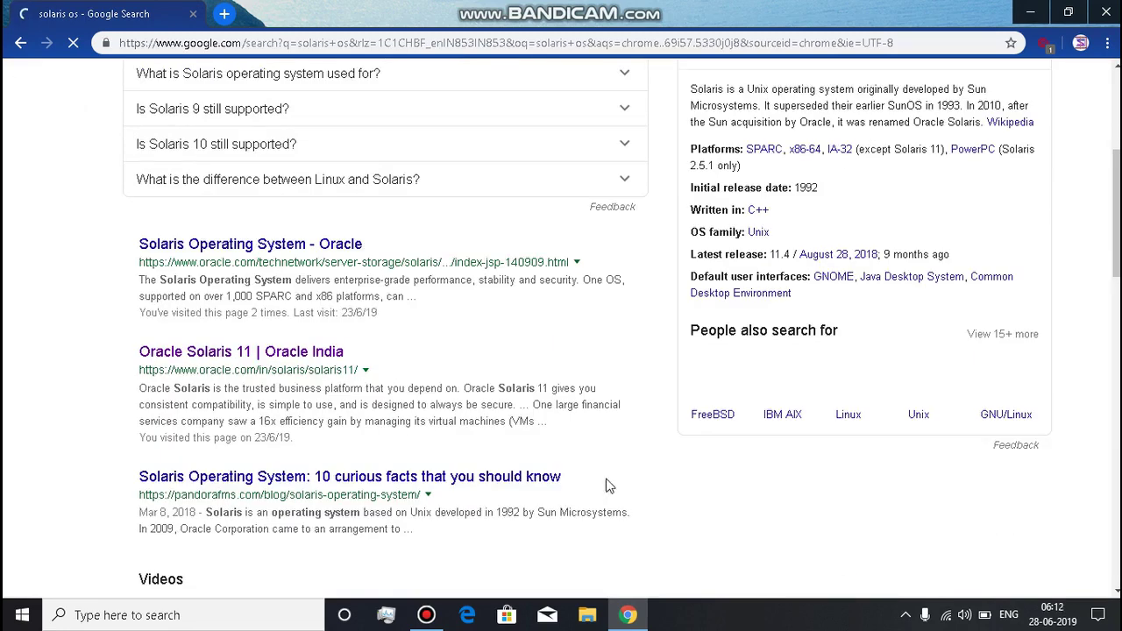
{"action": "mouse_move", "coordinate": [428, 617]}
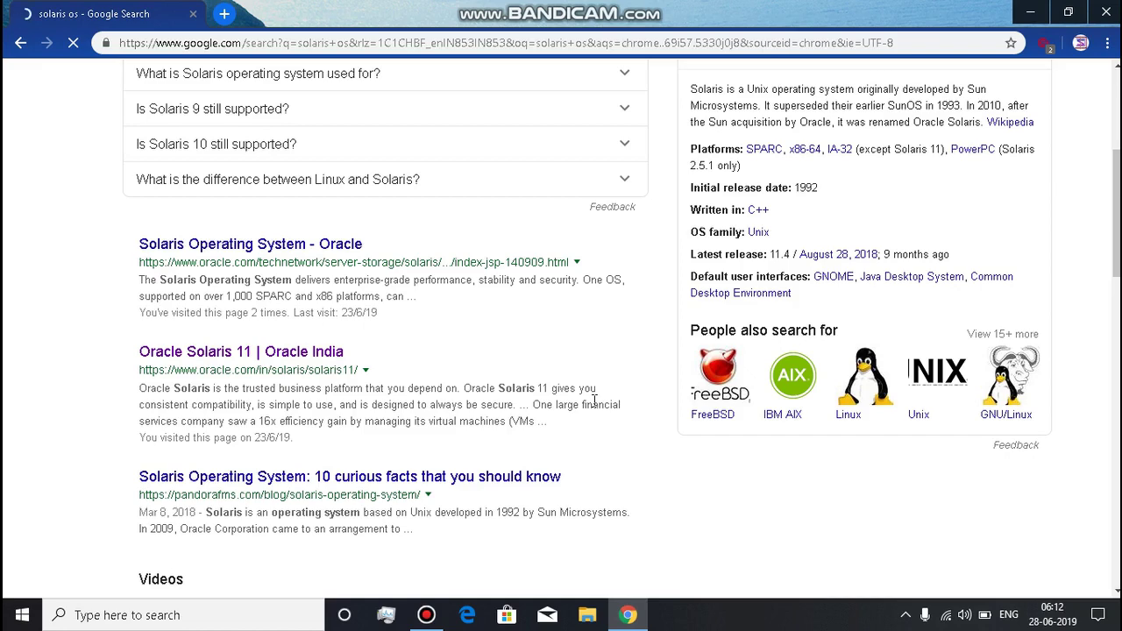
{"action": "scroll", "coordinate": [594, 401], "scroll_direction": "up", "scroll_amount": 4}
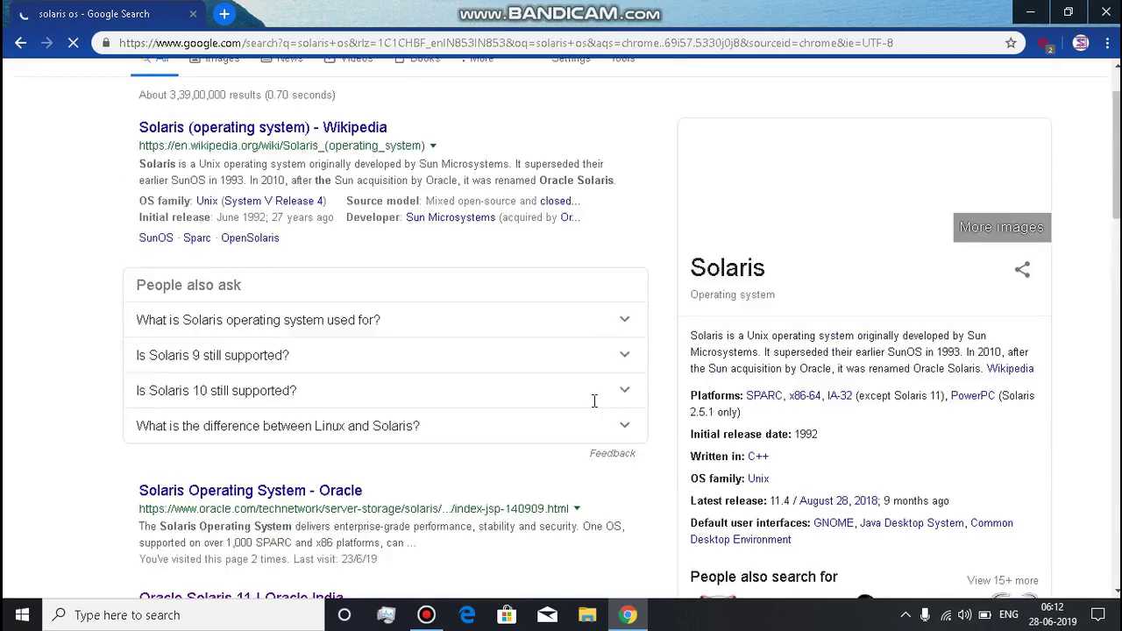
{"action": "scroll", "coordinate": [594, 405], "scroll_direction": "down", "scroll_amount": 2}
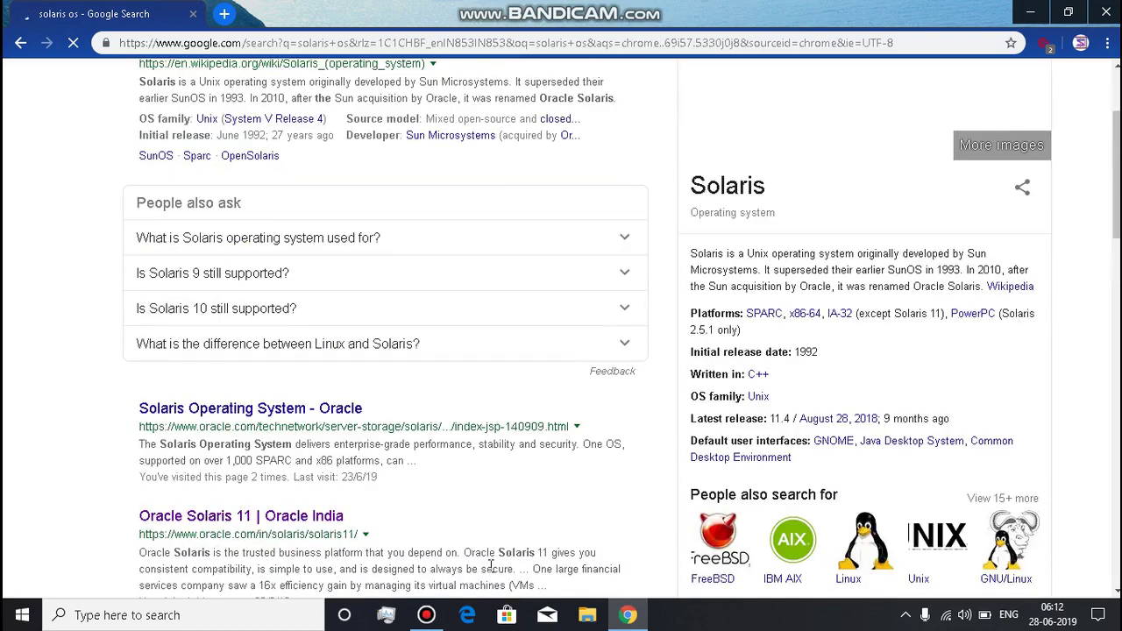
{"action": "left_click", "coordinate": [426, 614]}
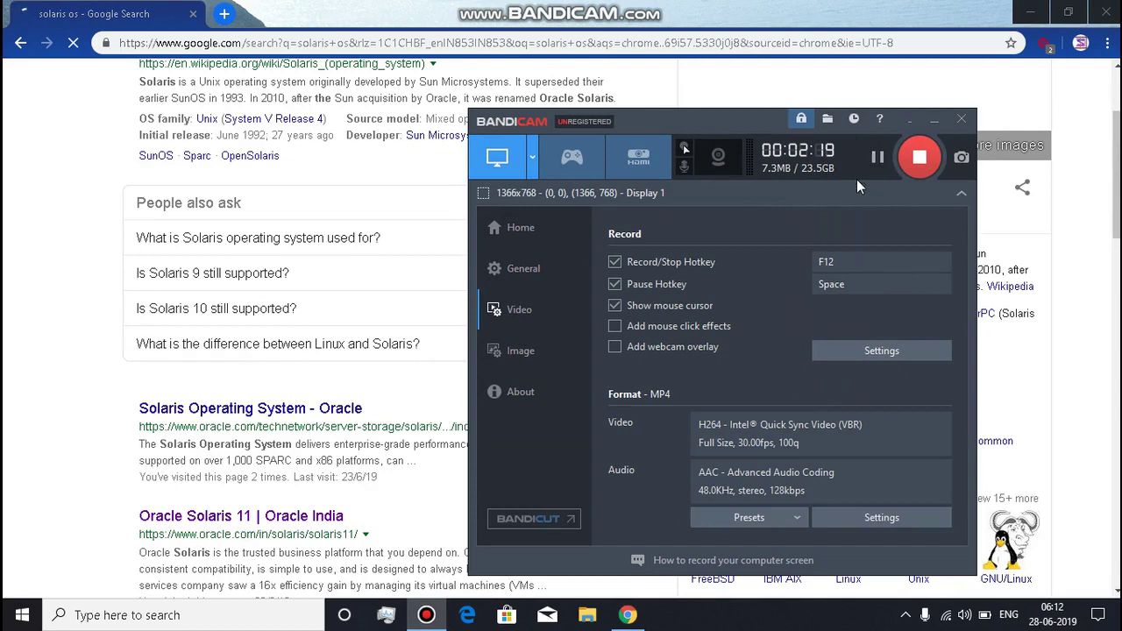
{"action": "left_click", "coordinate": [671, 97]}
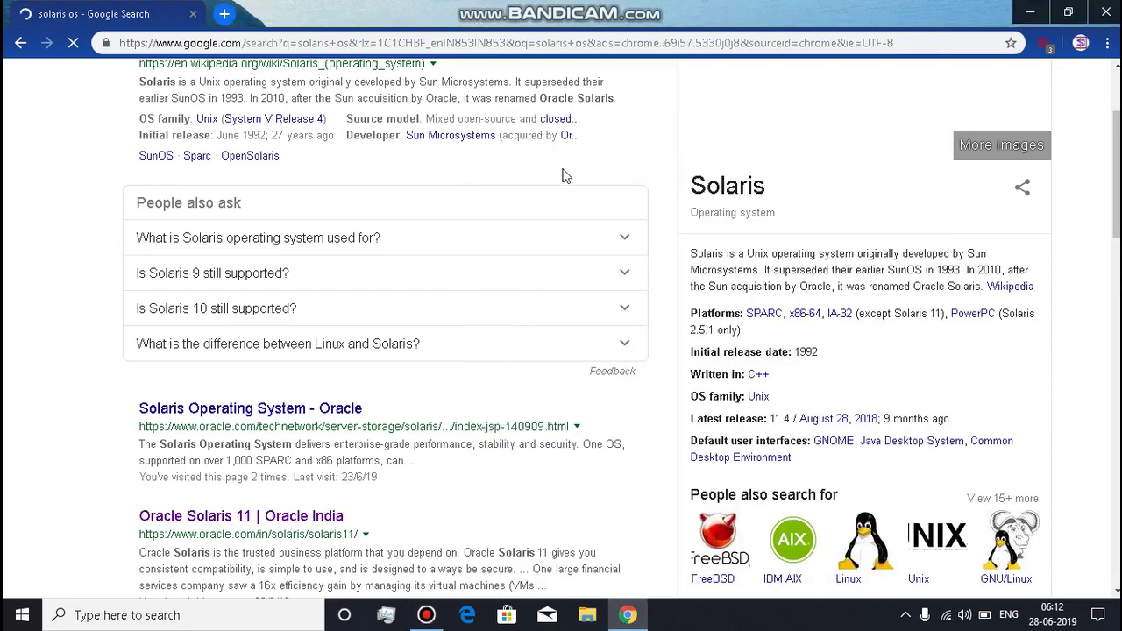
{"action": "scroll", "coordinate": [564, 178], "scroll_direction": "up", "scroll_amount": 2}
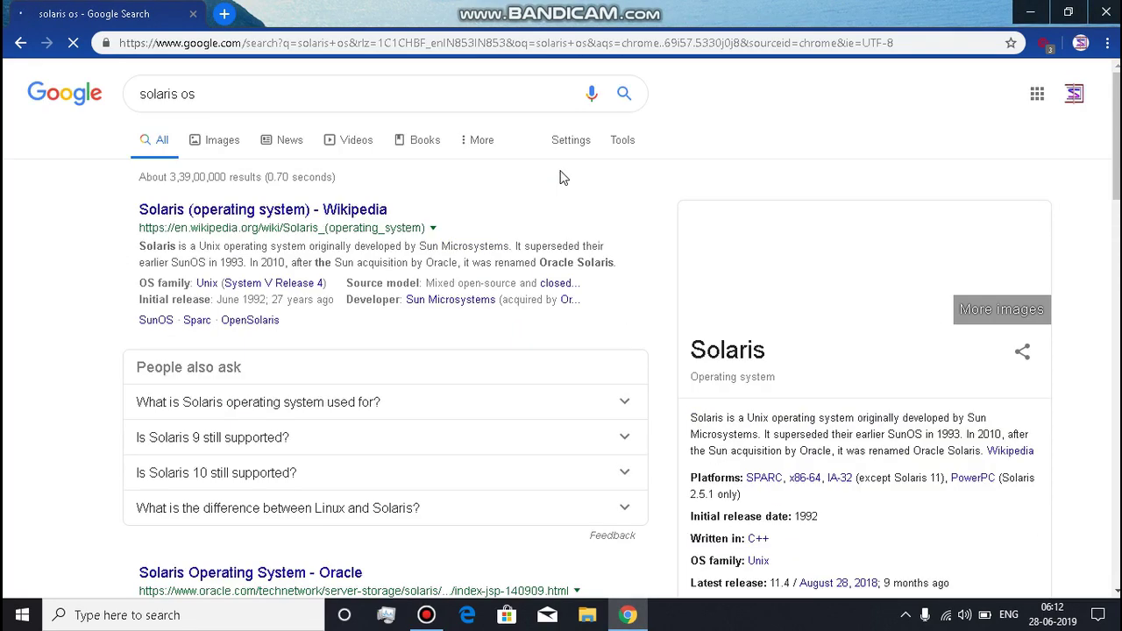
{"action": "left_click", "coordinate": [236, 93]}
{"action": "left_click", "coordinate": [99, 238]}
{"action": "scroll", "coordinate": [485, 418], "scroll_direction": "down", "scroll_amount": 4}
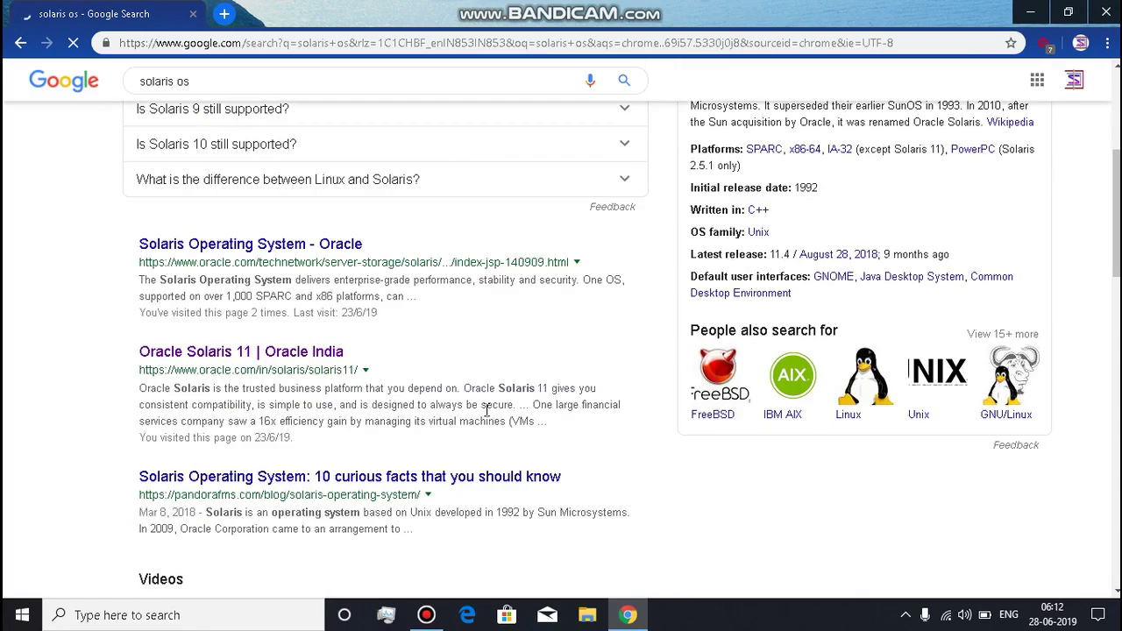
{"action": "left_click", "coordinate": [426, 615]}
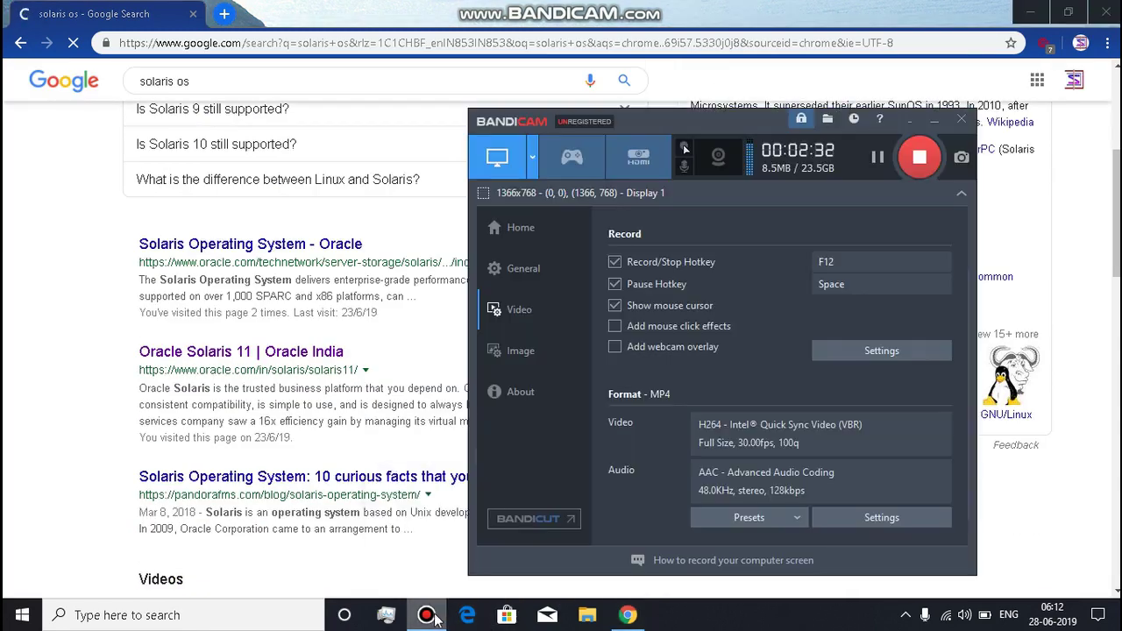
{"action": "left_click_drag", "start_coordinate": [712, 126], "coordinate": [799, 109]}
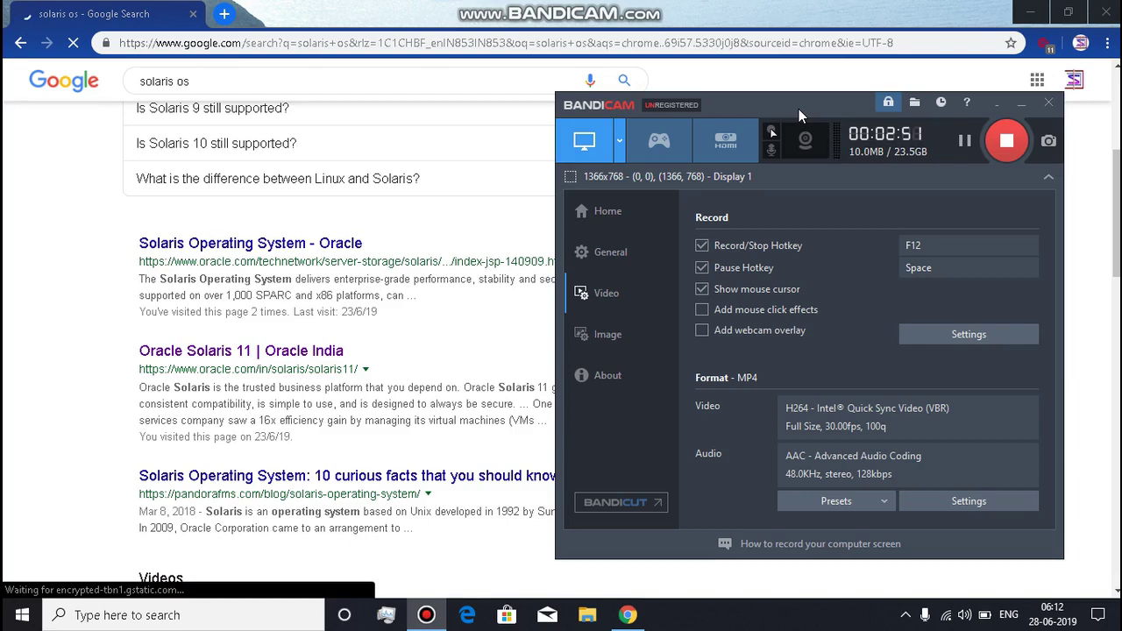
{"action": "left_click", "coordinate": [529, 338]}
Step: Open the "Oracle Solaris 11 | Oracle India" page from the search results
{"action": "scroll", "coordinate": [529, 338], "scroll_direction": "up", "scroll_amount": 2}
{"action": "scroll", "coordinate": [530, 339], "scroll_direction": "up", "scroll_amount": 2}
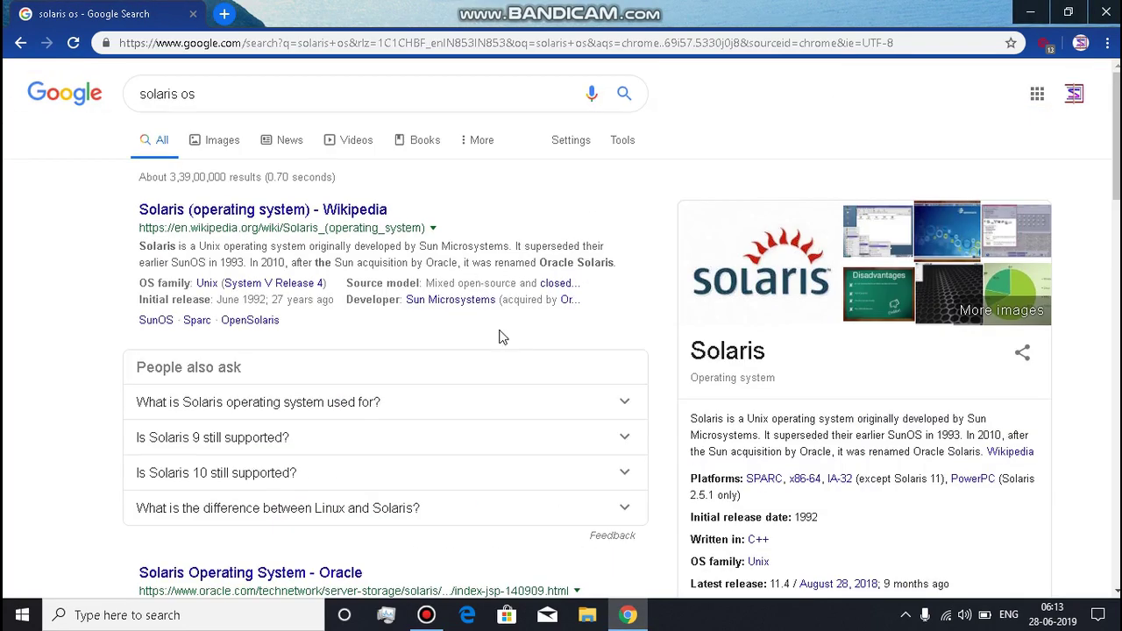
{"action": "scroll", "coordinate": [508, 346], "scroll_direction": "down", "scroll_amount": 3}
{"action": "scroll", "coordinate": [517, 355], "scroll_direction": "down", "scroll_amount": 1}
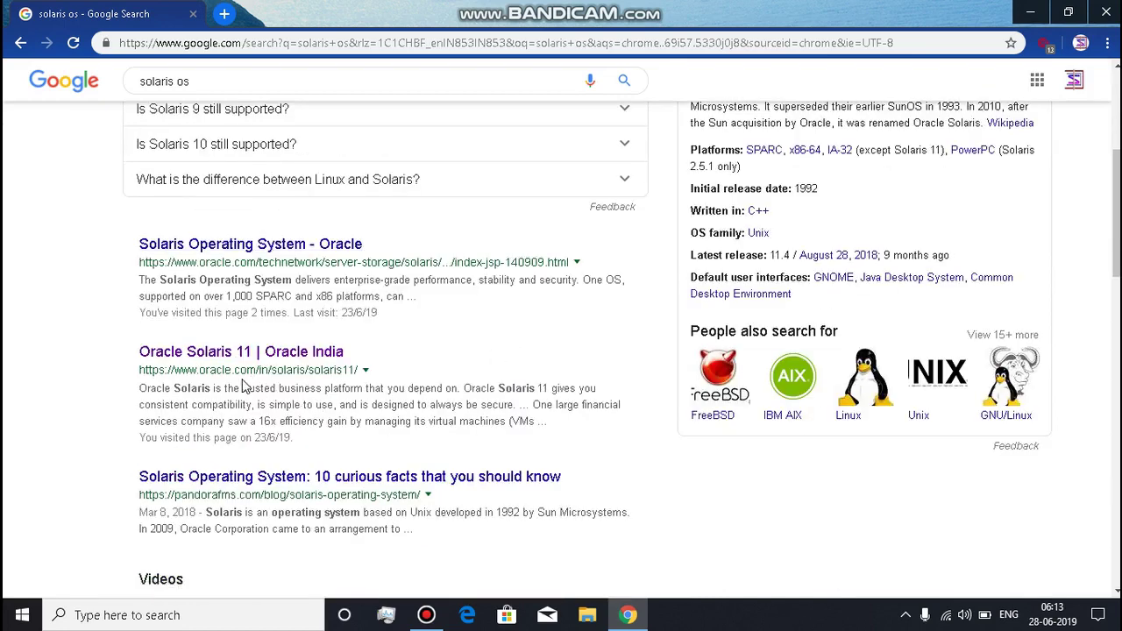
{"action": "left_click", "coordinate": [309, 361]}
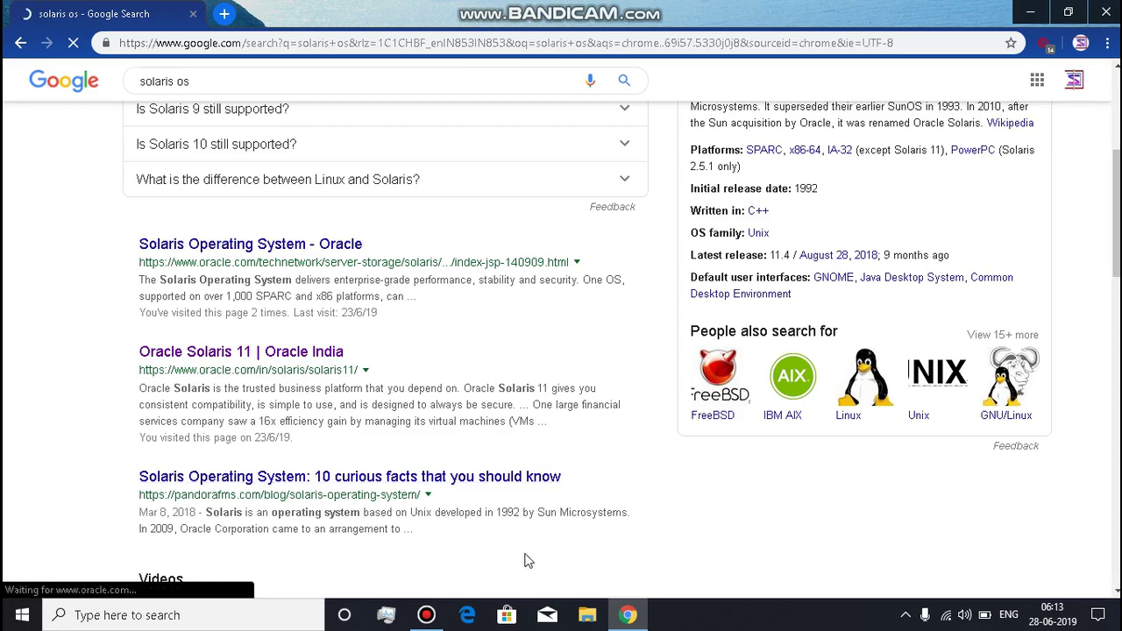
{"action": "left_click", "coordinate": [426, 614]}
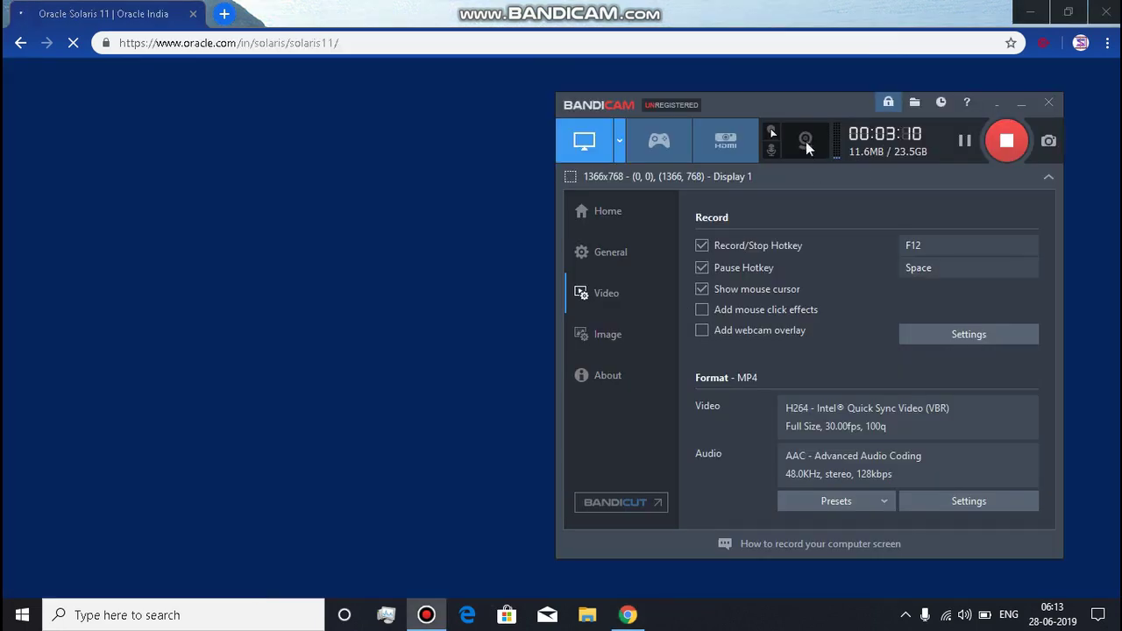
{"action": "left_click_drag", "start_coordinate": [956, 140], "coordinate": [973, 199]}
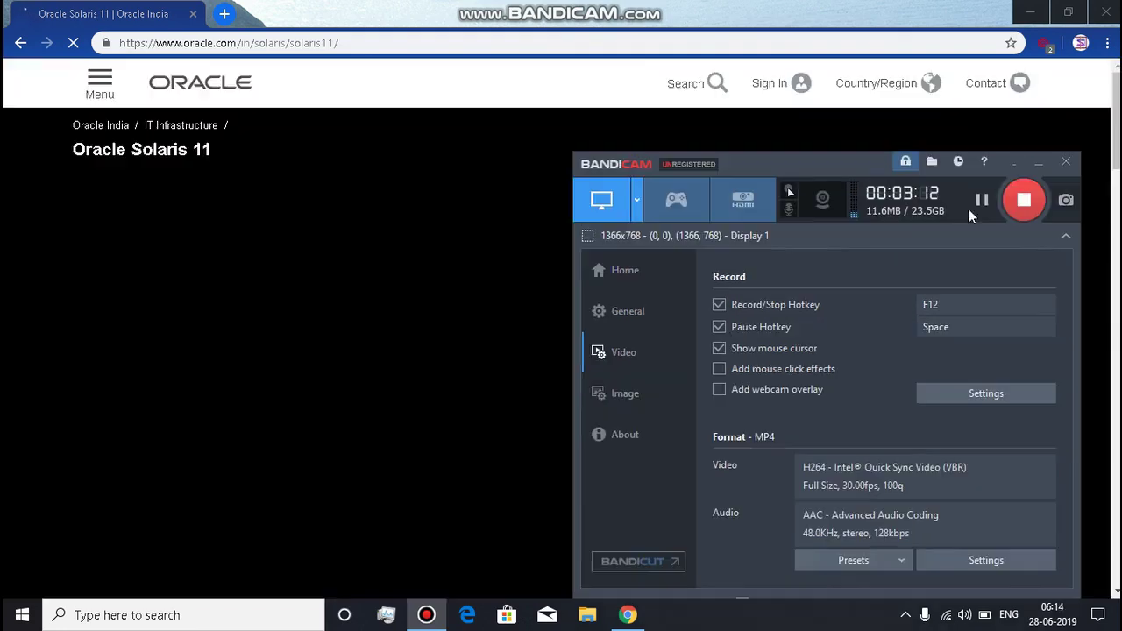
{"action": "left_click", "coordinate": [531, 408]}
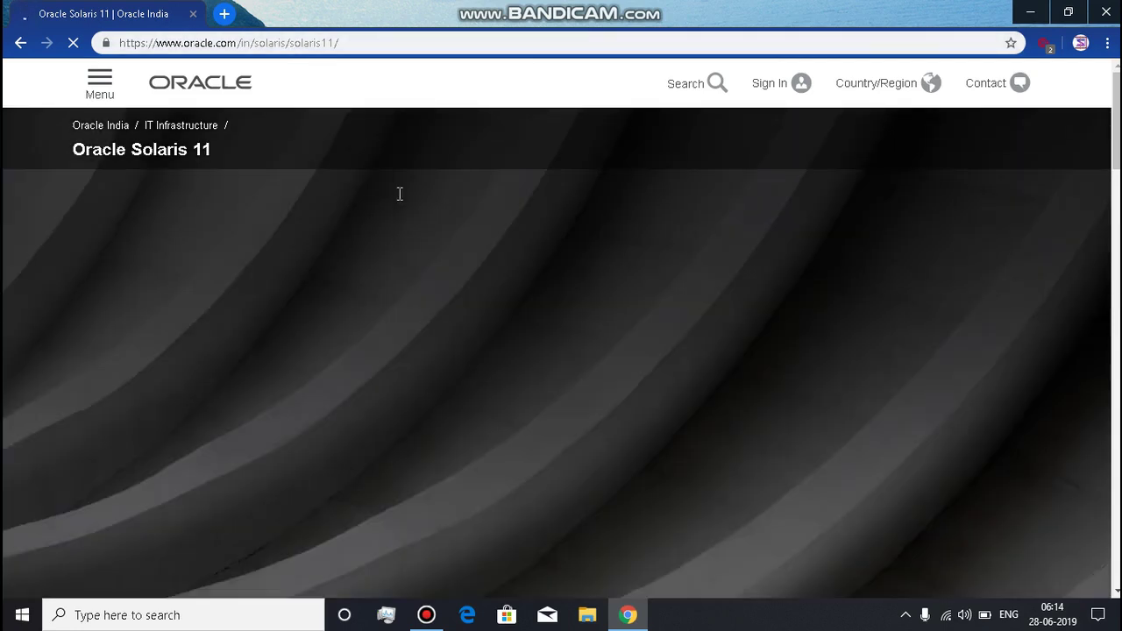
Step: Follow the Download Oracle Solaris link in the Oracle Solaris Products section
{"action": "scroll", "coordinate": [405, 200], "scroll_direction": "down", "scroll_amount": 5}
{"action": "scroll", "coordinate": [412, 211], "scroll_direction": "down", "scroll_amount": 12}
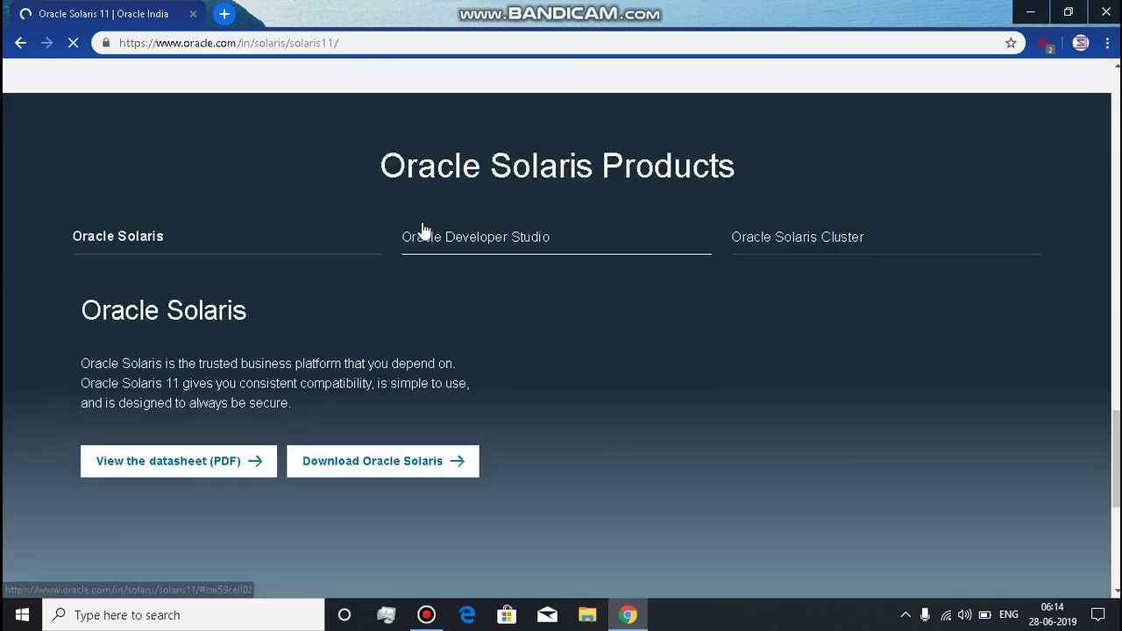
{"action": "scroll", "coordinate": [421, 250], "scroll_direction": "down", "scroll_amount": 2}
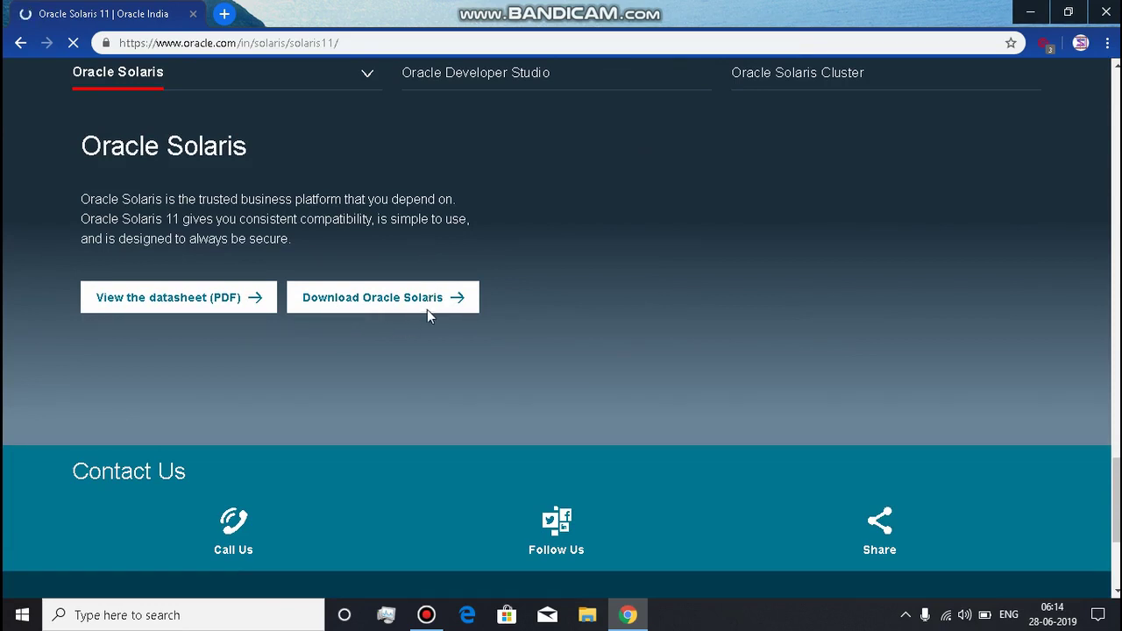
{"action": "left_click", "coordinate": [458, 303]}
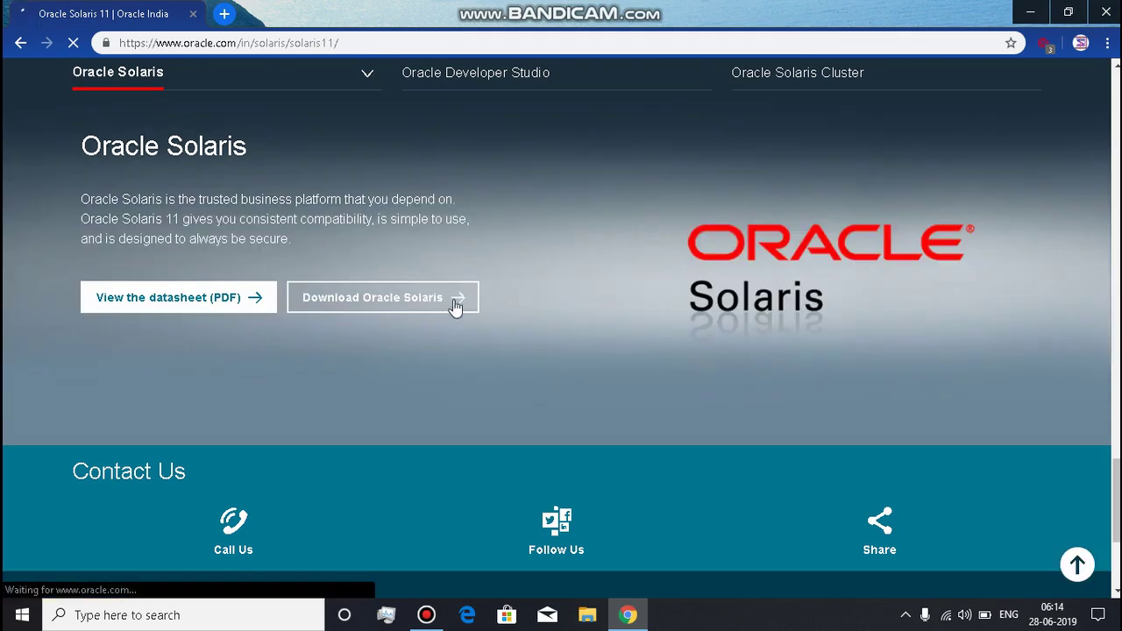
{"action": "left_click", "coordinate": [426, 614]}
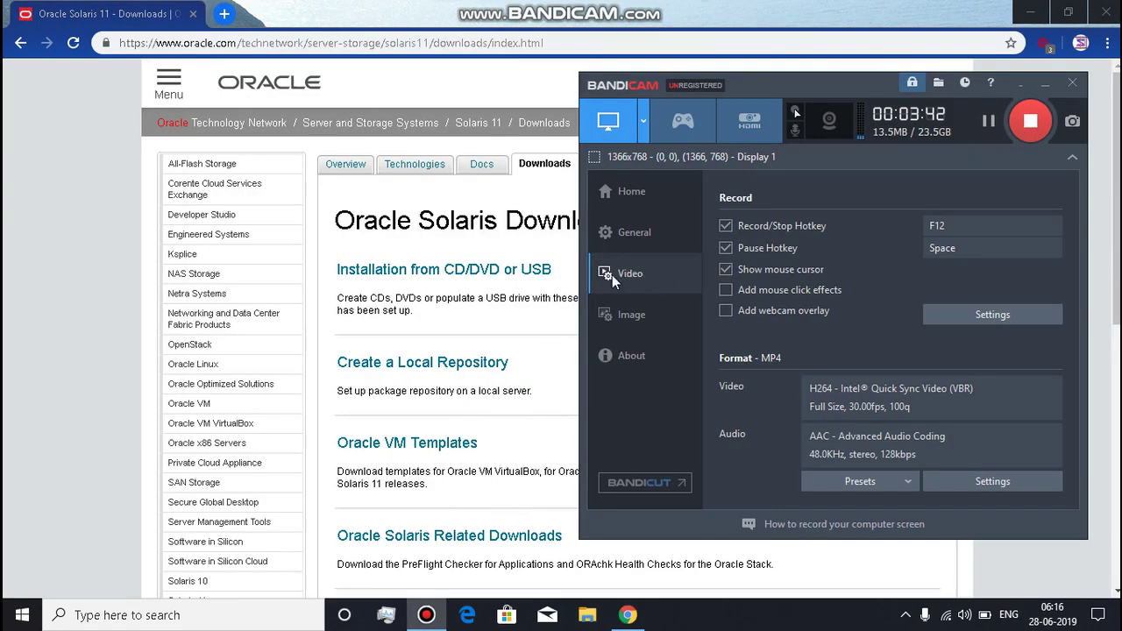
{"action": "left_click", "coordinate": [671, 249]}
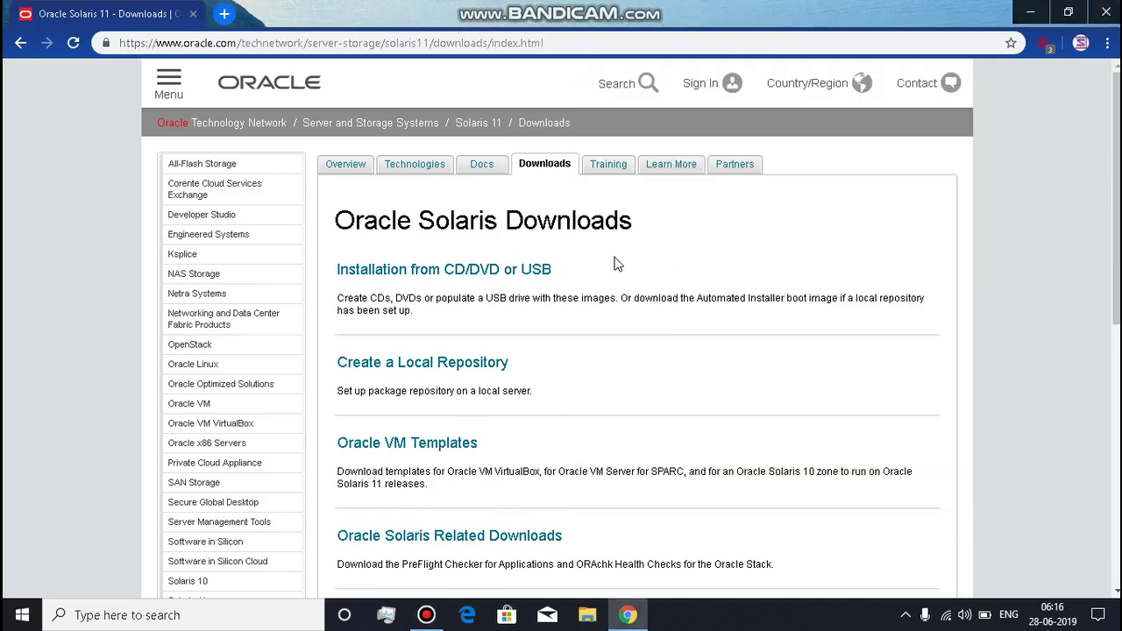
Step: Review the Oracle Solaris download options and open Installation from CD/DVD or USB
{"action": "scroll", "coordinate": [655, 243], "scroll_direction": "down", "scroll_amount": 1}
{"action": "scroll", "coordinate": [655, 243], "scroll_direction": "up", "scroll_amount": 1}
{"action": "scroll", "coordinate": [566, 308], "scroll_direction": "down", "scroll_amount": 2}
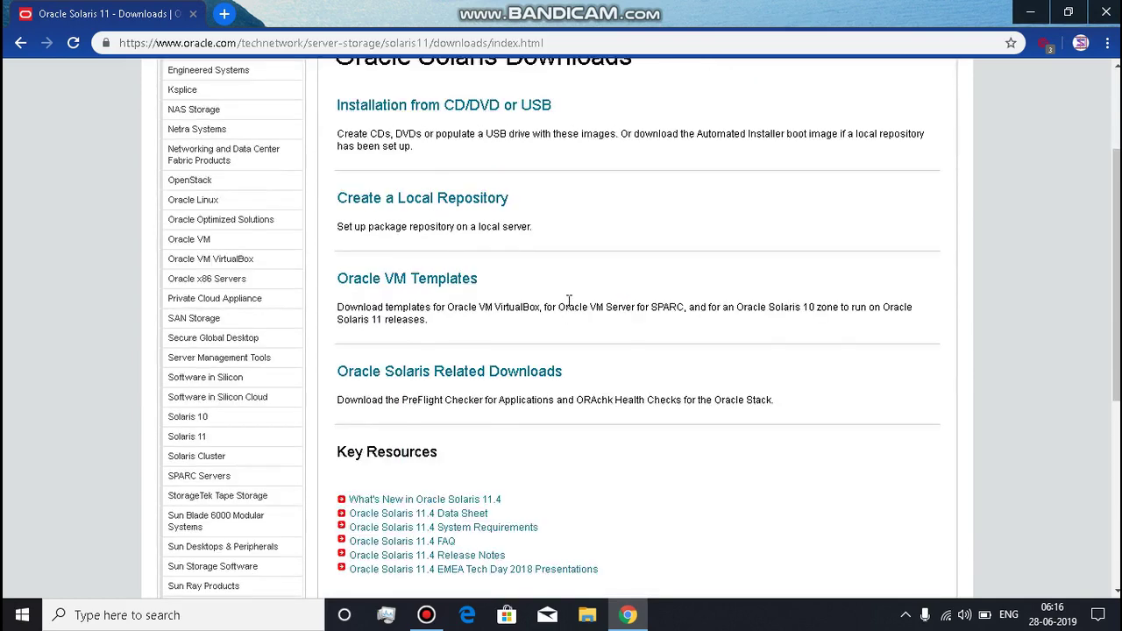
{"action": "scroll", "coordinate": [561, 409], "scroll_direction": "down", "scroll_amount": 2}
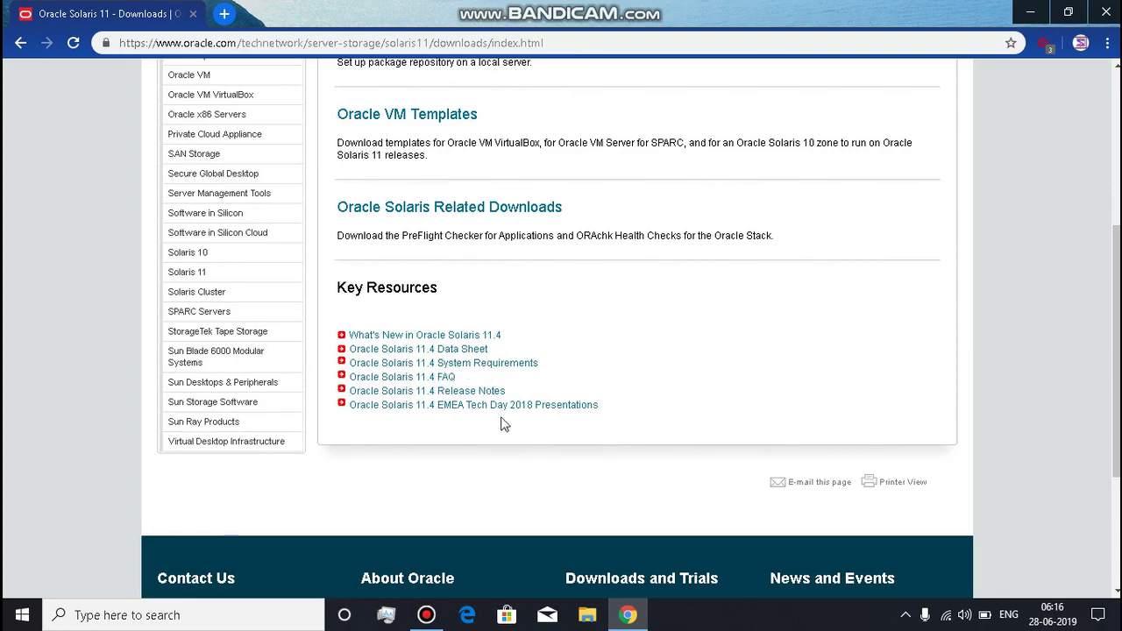
{"action": "scroll", "coordinate": [546, 382], "scroll_direction": "up", "scroll_amount": 1}
{"action": "scroll", "coordinate": [546, 382], "scroll_direction": "up", "scroll_amount": 2}
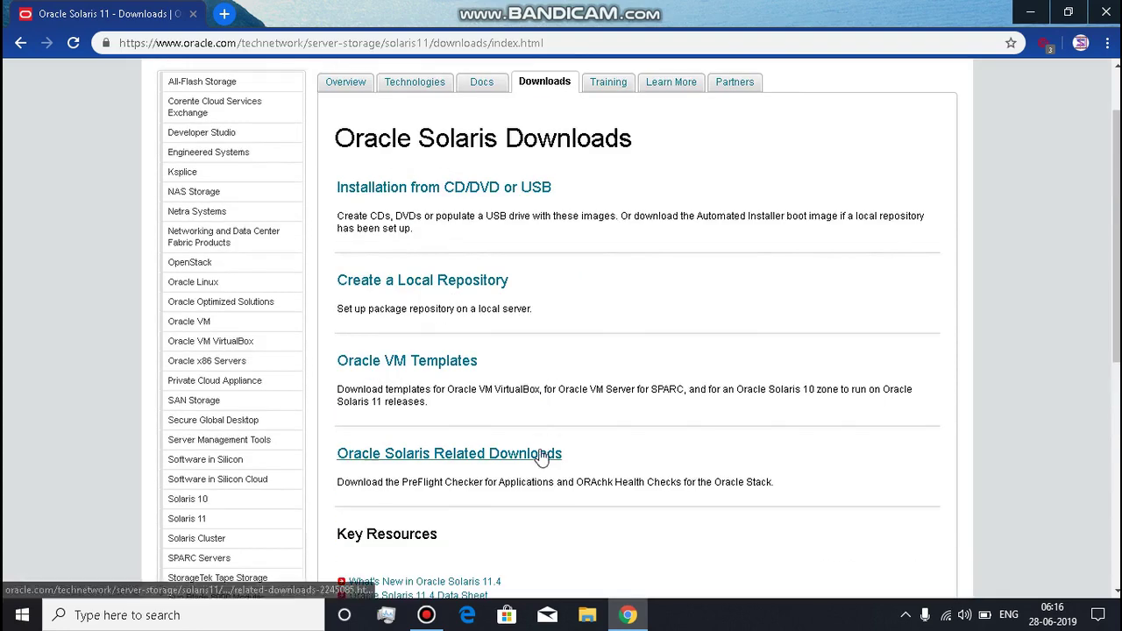
{"action": "scroll", "coordinate": [491, 294], "scroll_direction": "up", "scroll_amount": 1}
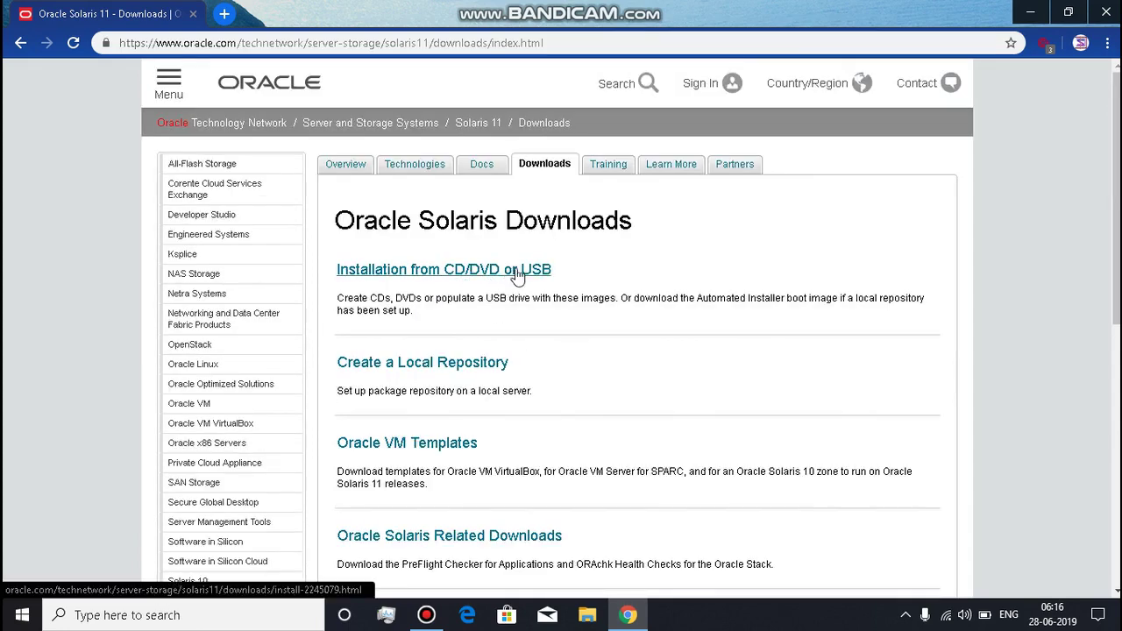
{"action": "left_click", "coordinate": [518, 271]}
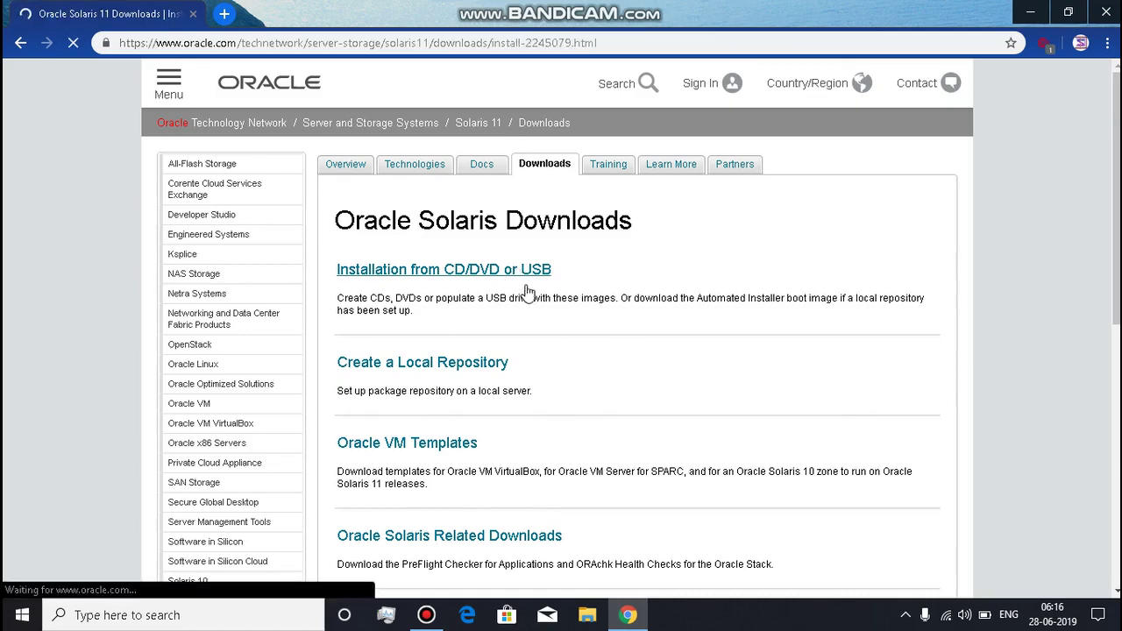
Step: Accept the OTN License Agreement for Oracle Solaris and review the Solaris 11.4 installer downloads
{"action": "scroll", "coordinate": [526, 379], "scroll_direction": "down", "scroll_amount": 4}
{"action": "scroll", "coordinate": [526, 379], "scroll_direction": "up", "scroll_amount": 3}
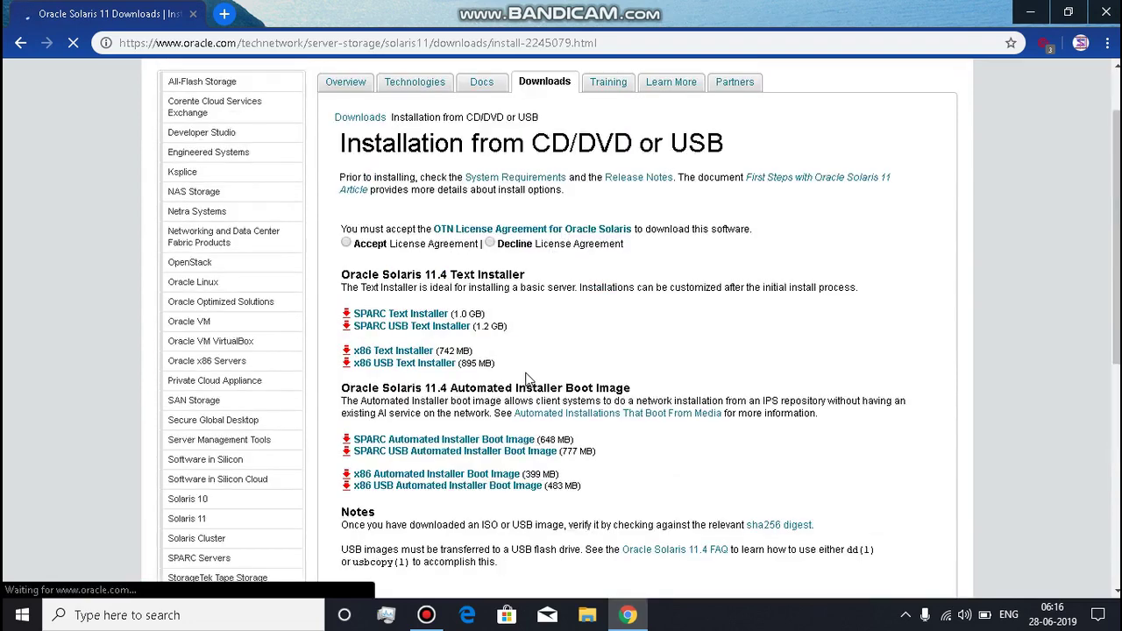
{"action": "left_click", "coordinate": [347, 244]}
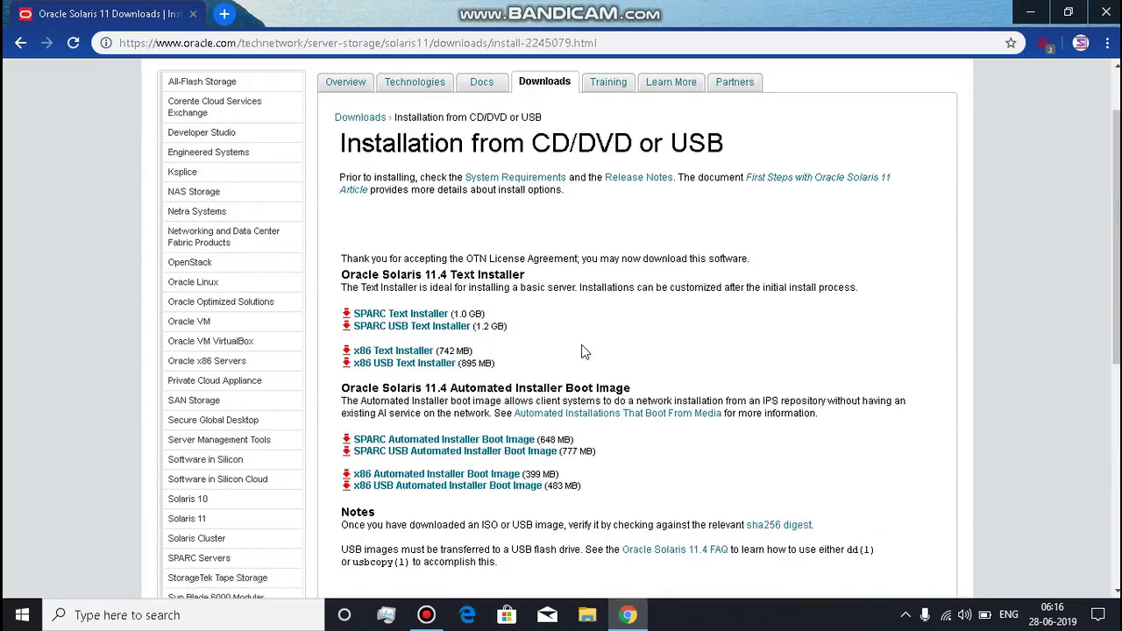
{"action": "scroll", "coordinate": [581, 344], "scroll_direction": "down", "scroll_amount": 2}
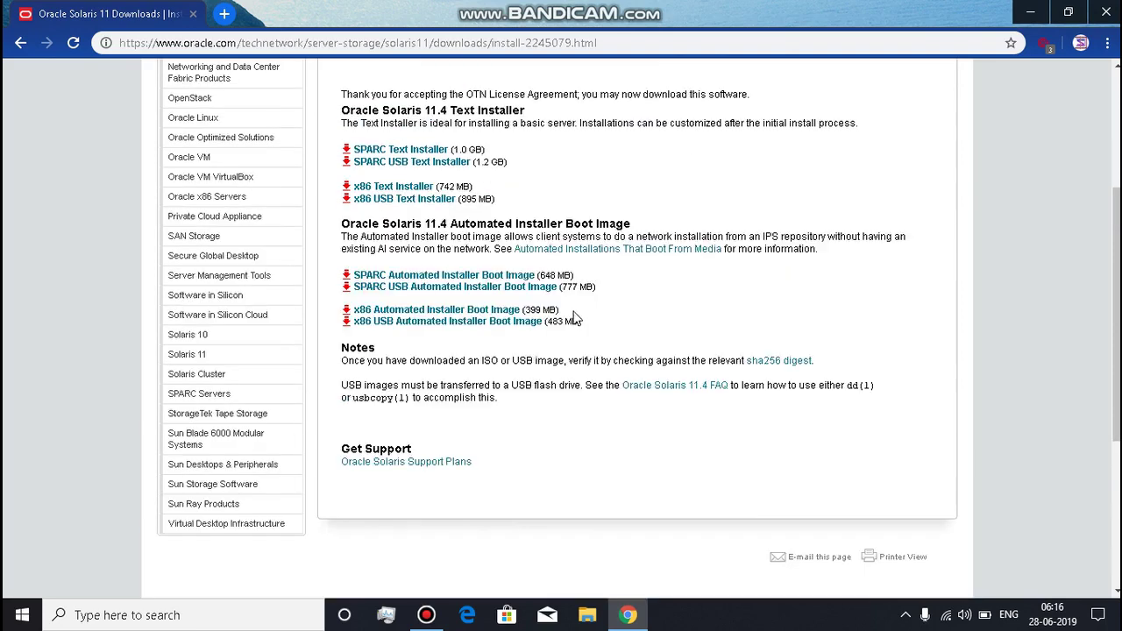
{"action": "scroll", "coordinate": [574, 316], "scroll_direction": "up", "scroll_amount": 1}
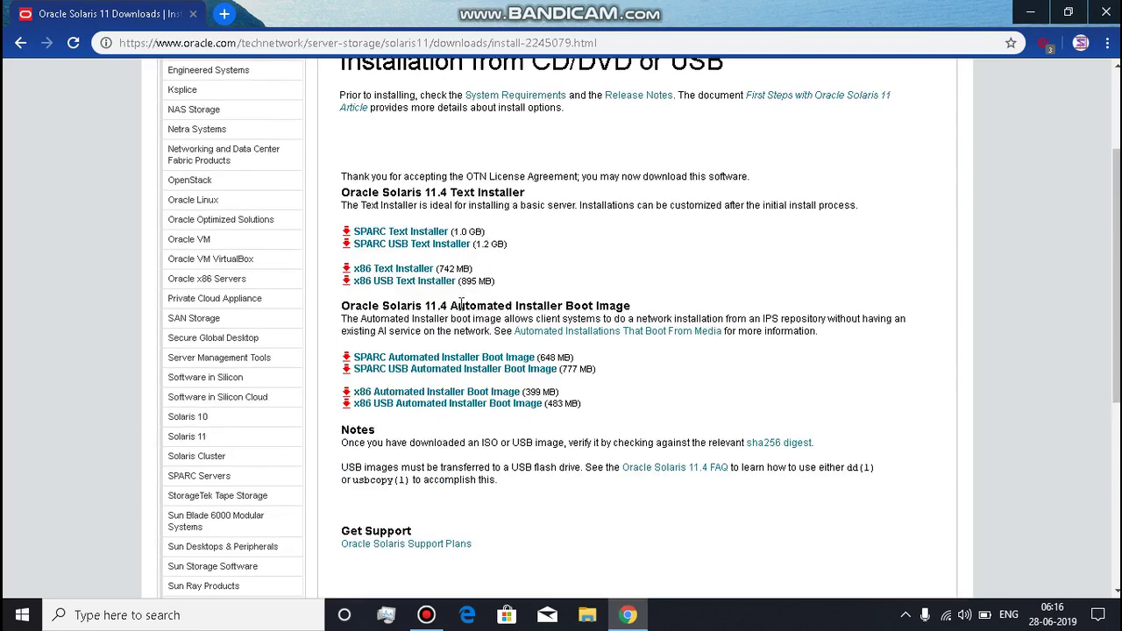
Step: Review the Solaris 11.4 Text Installer and Automated Installer descriptions, and request the x86 Automated Installer Boot Image download
{"action": "left_click_drag", "start_coordinate": [451, 305], "coordinate": [646, 308]}
{"action": "left_click", "coordinate": [512, 245]}
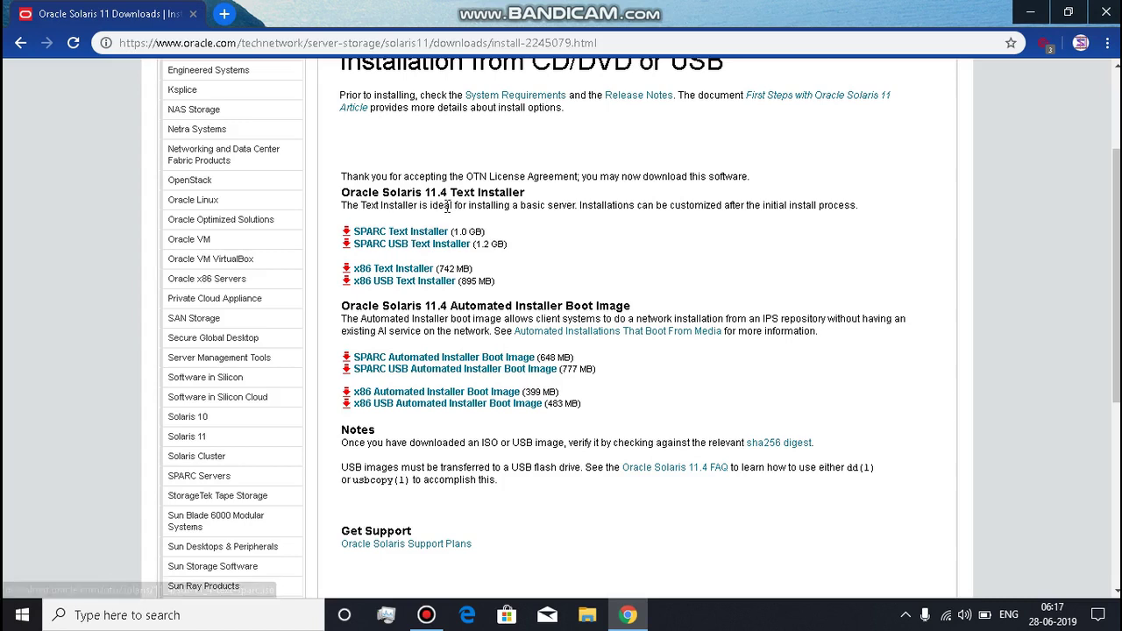
{"action": "left_click_drag", "start_coordinate": [428, 204], "coordinate": [570, 205]}
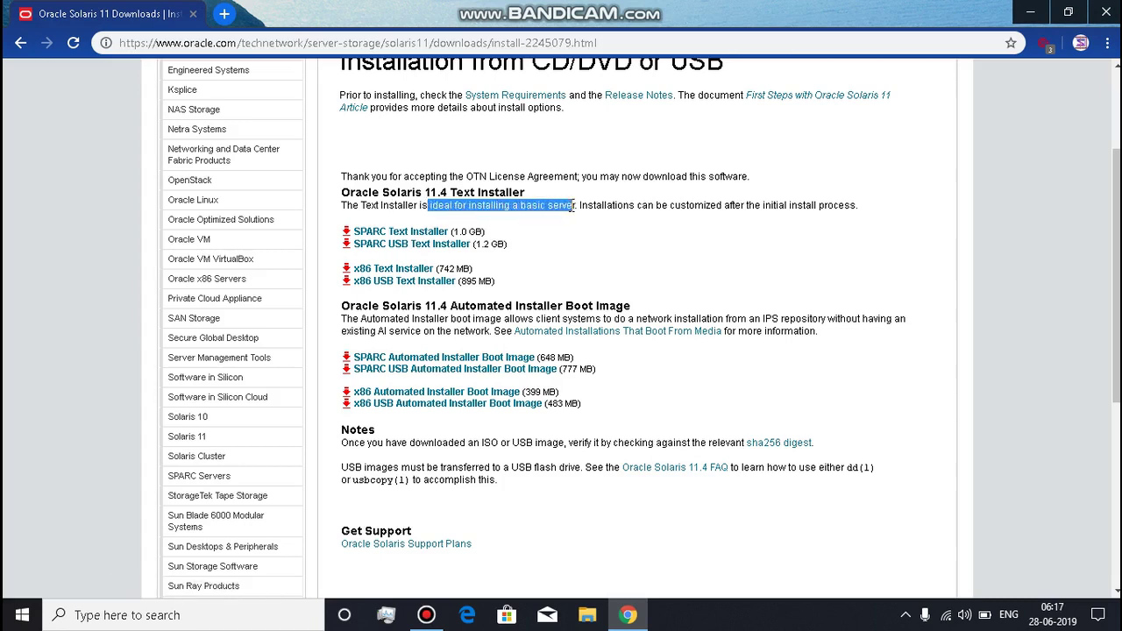
{"action": "left_click", "coordinate": [451, 206]}
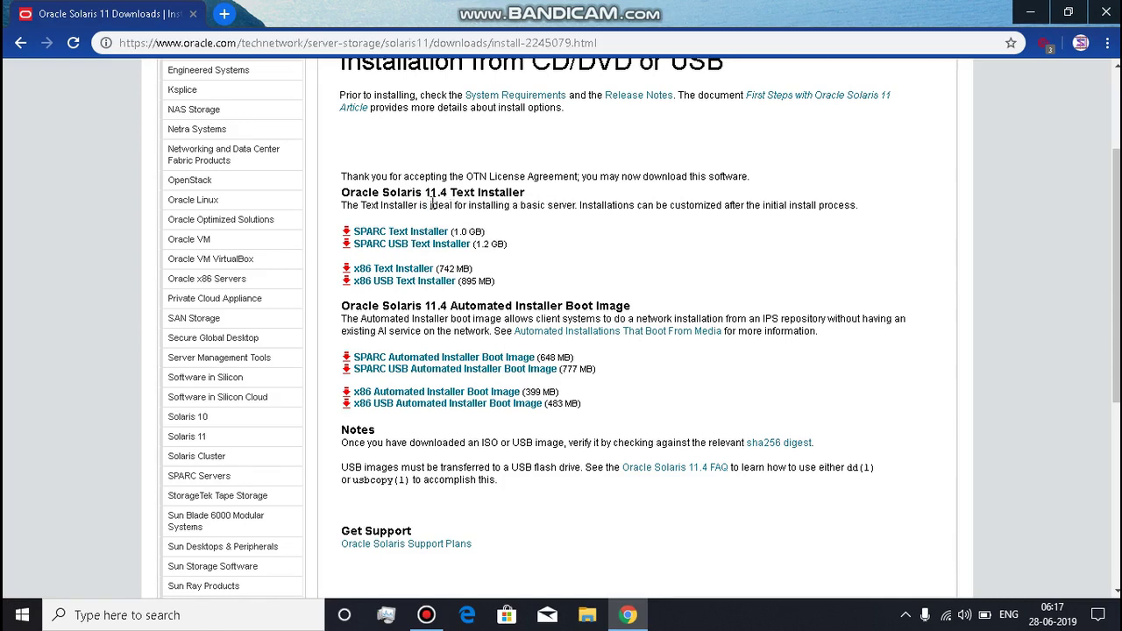
{"action": "left_click_drag", "start_coordinate": [430, 204], "coordinate": [341, 204]}
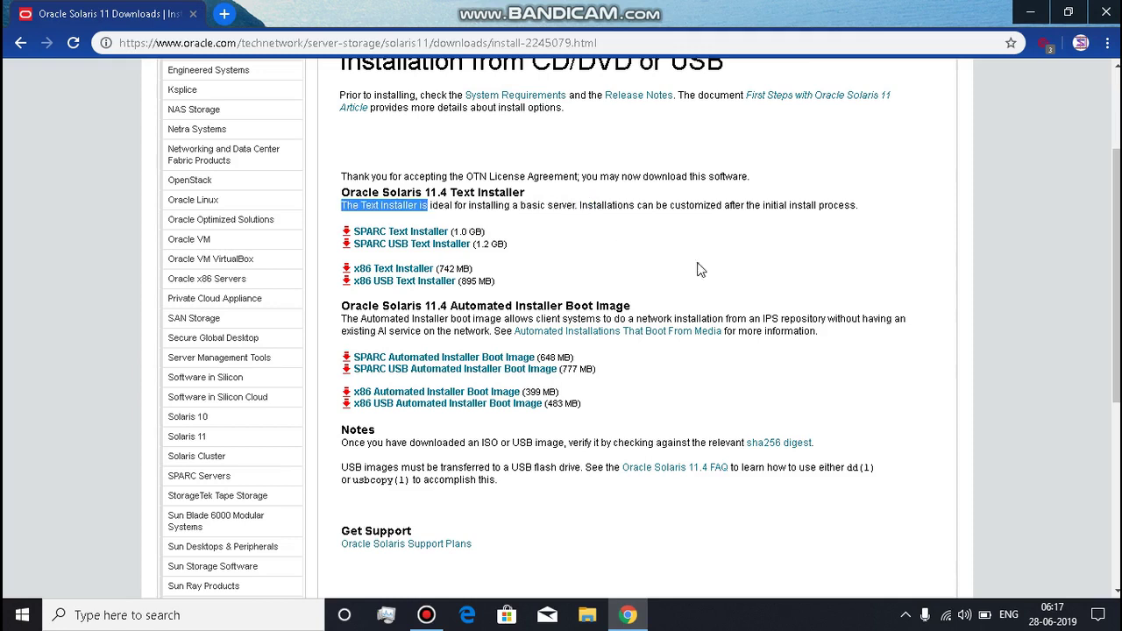
{"action": "left_click", "coordinate": [774, 352]}
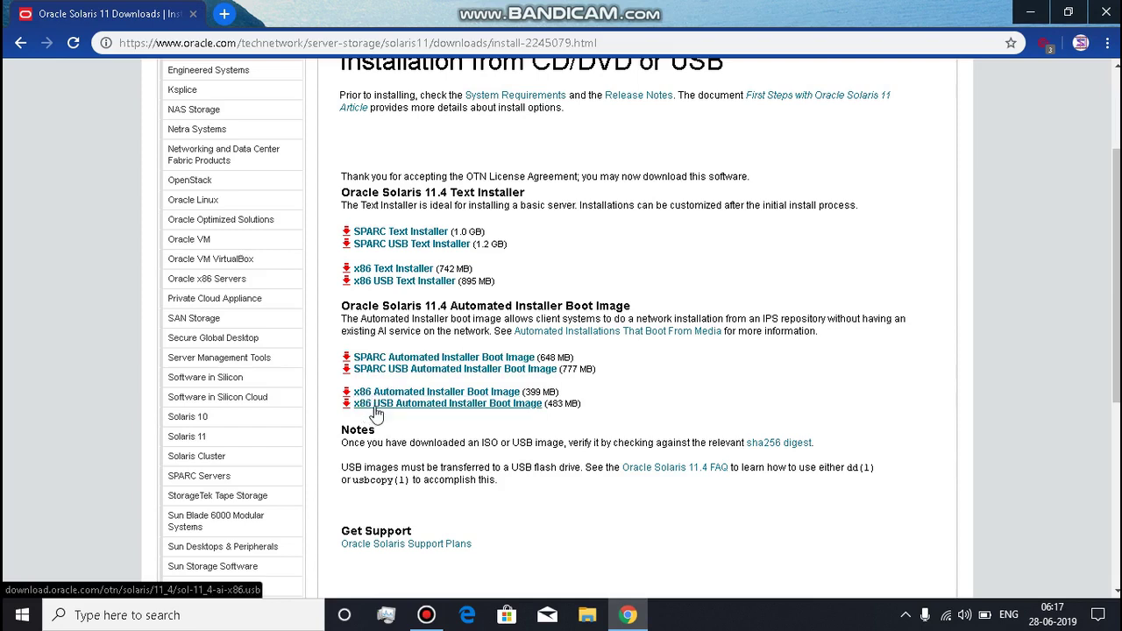
{"action": "left_click", "coordinate": [434, 397]}
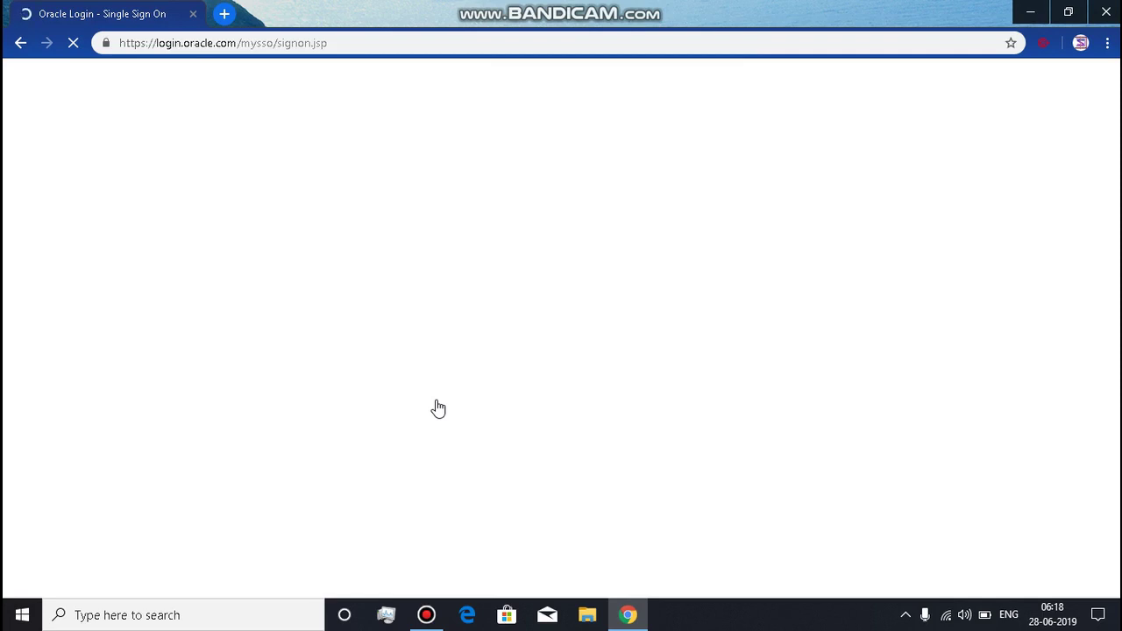
{"action": "left_click", "coordinate": [436, 627]}
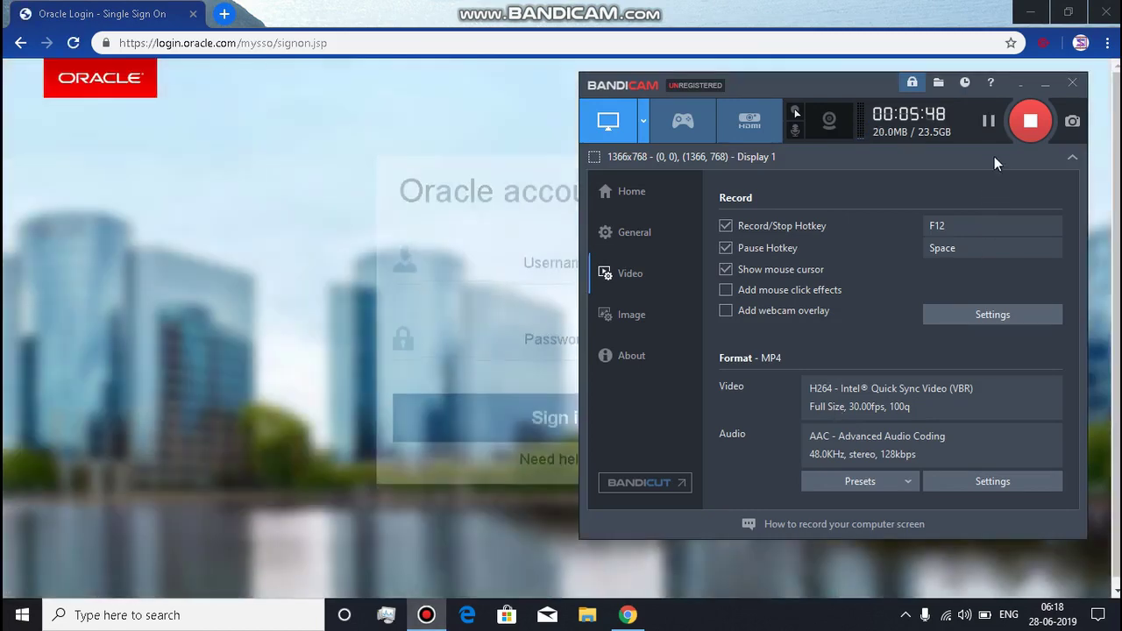
{"action": "left_click", "coordinate": [1045, 84]}
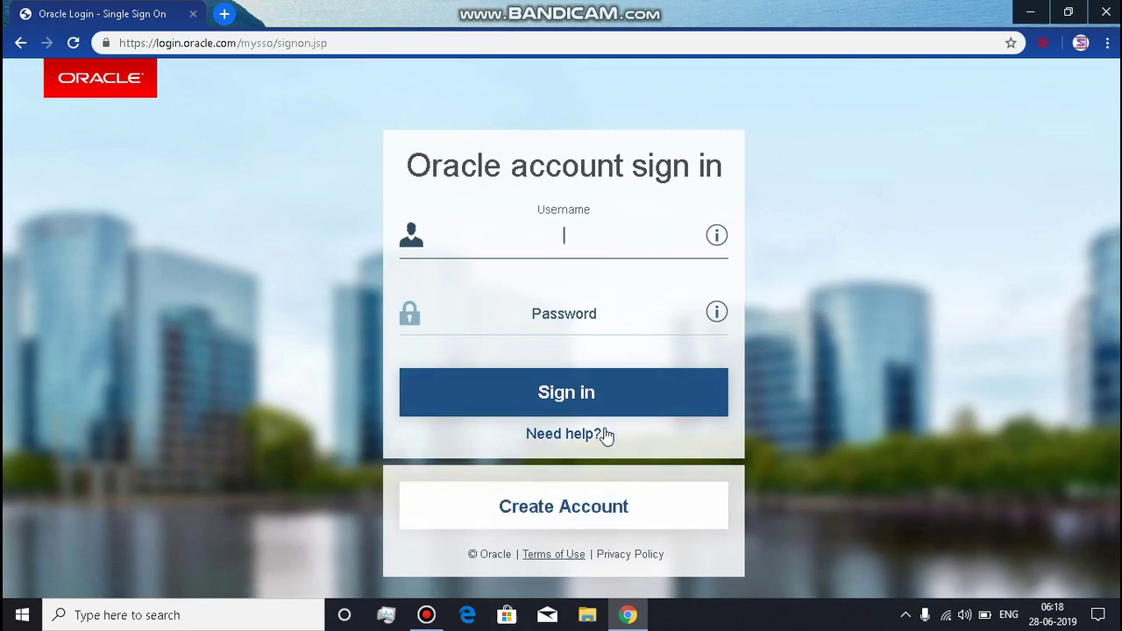
{"action": "left_click", "coordinate": [580, 238]}
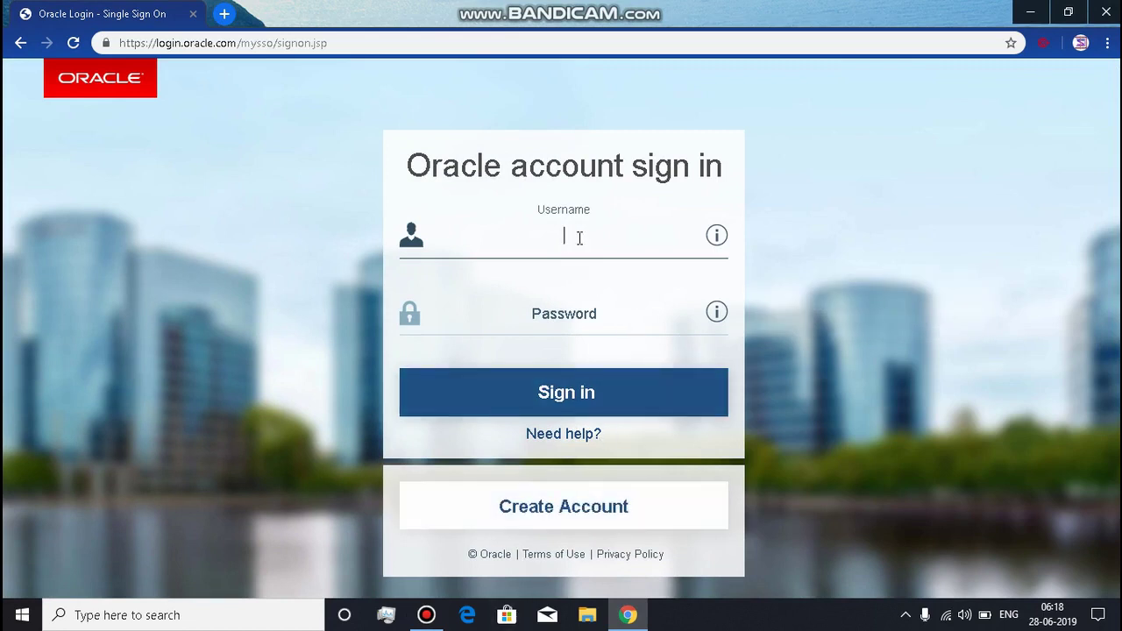
{"action": "left_click", "coordinate": [587, 318]}
{"action": "left_click", "coordinate": [584, 321]}
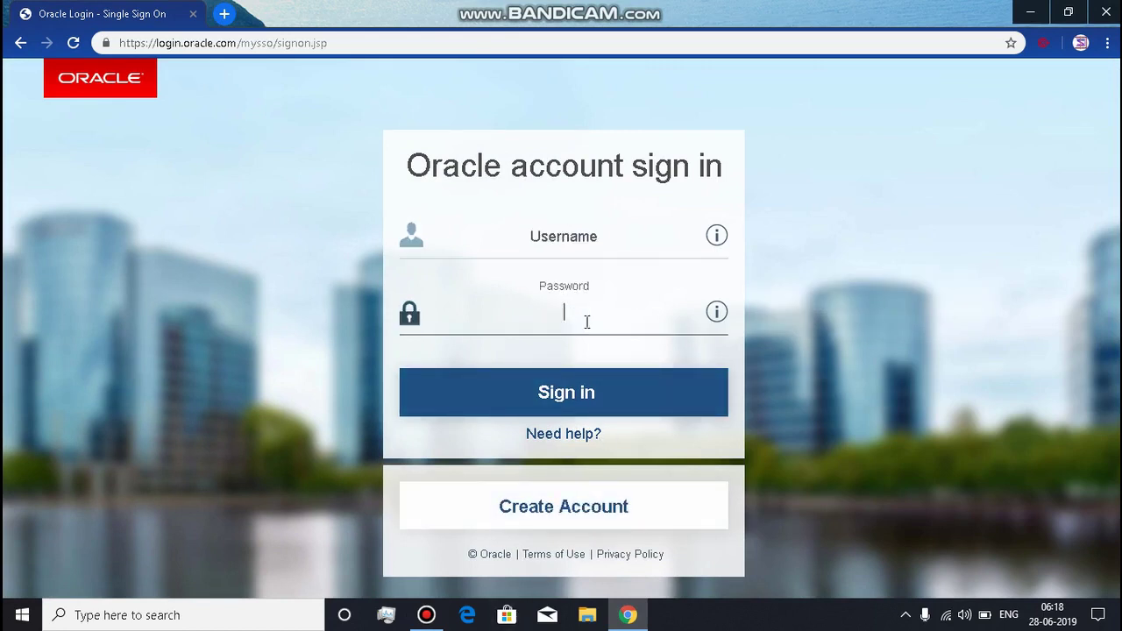
{"action": "left_click", "coordinate": [584, 238]}
{"action": "left_click", "coordinate": [581, 301]}
{"action": "left_click", "coordinate": [584, 315]}
{"action": "left_click", "coordinate": [586, 243]}
{"action": "left_click", "coordinate": [588, 320]}
{"action": "left_click", "coordinate": [596, 241]}
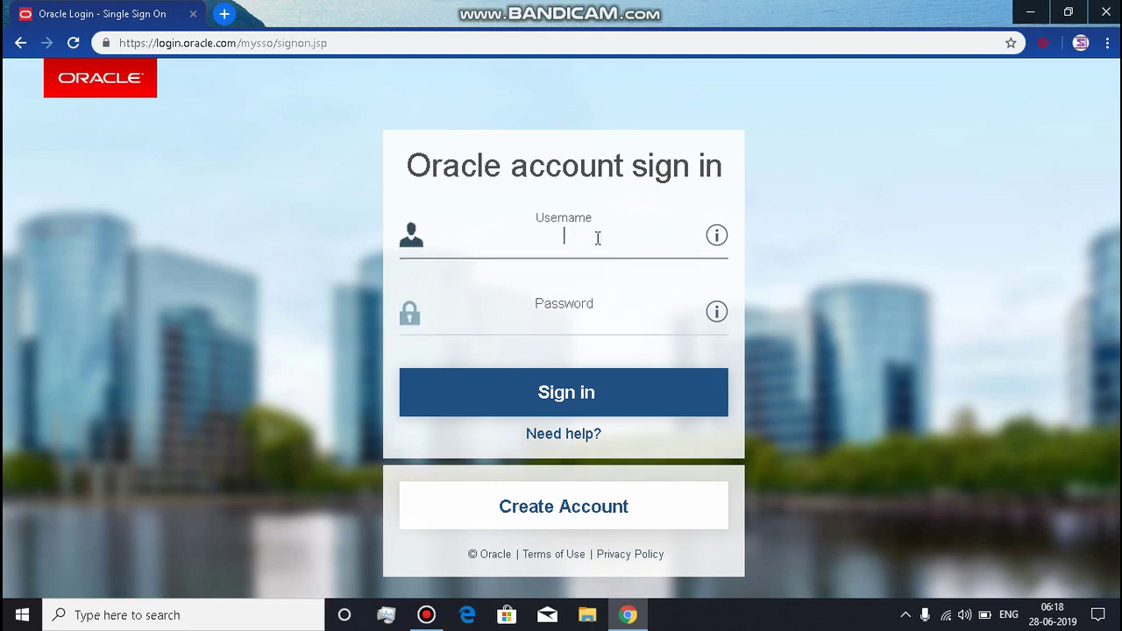
{"action": "left_click", "coordinate": [581, 318]}
{"action": "left_click", "coordinate": [585, 258]}
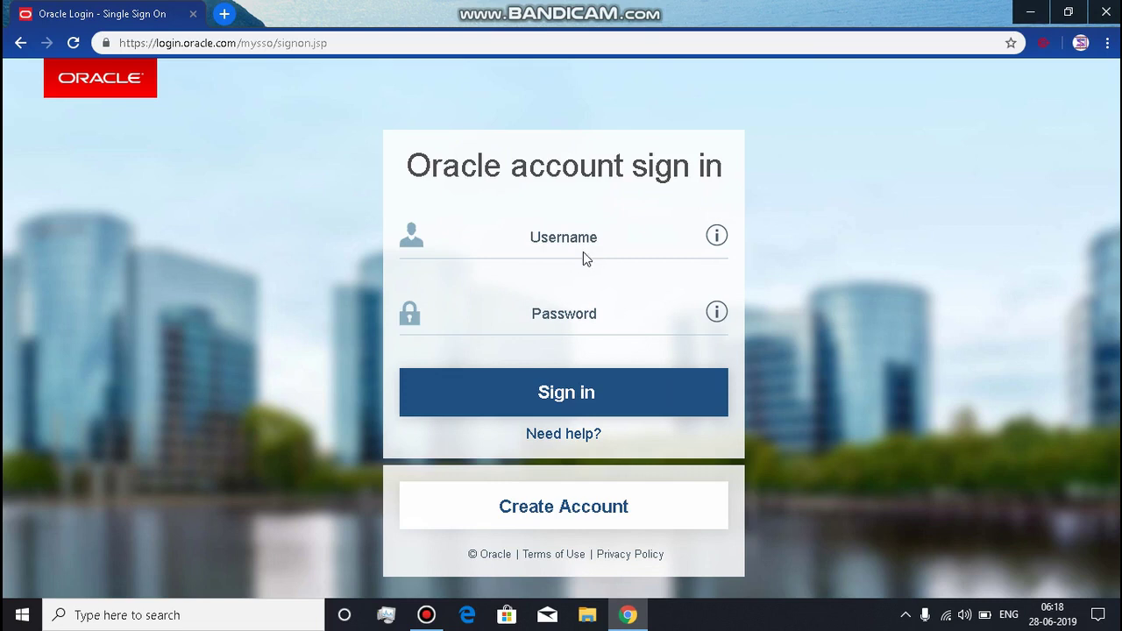
{"action": "left_click", "coordinate": [583, 251]}
{"action": "left_click", "coordinate": [570, 311]}
{"action": "left_click", "coordinate": [576, 238]}
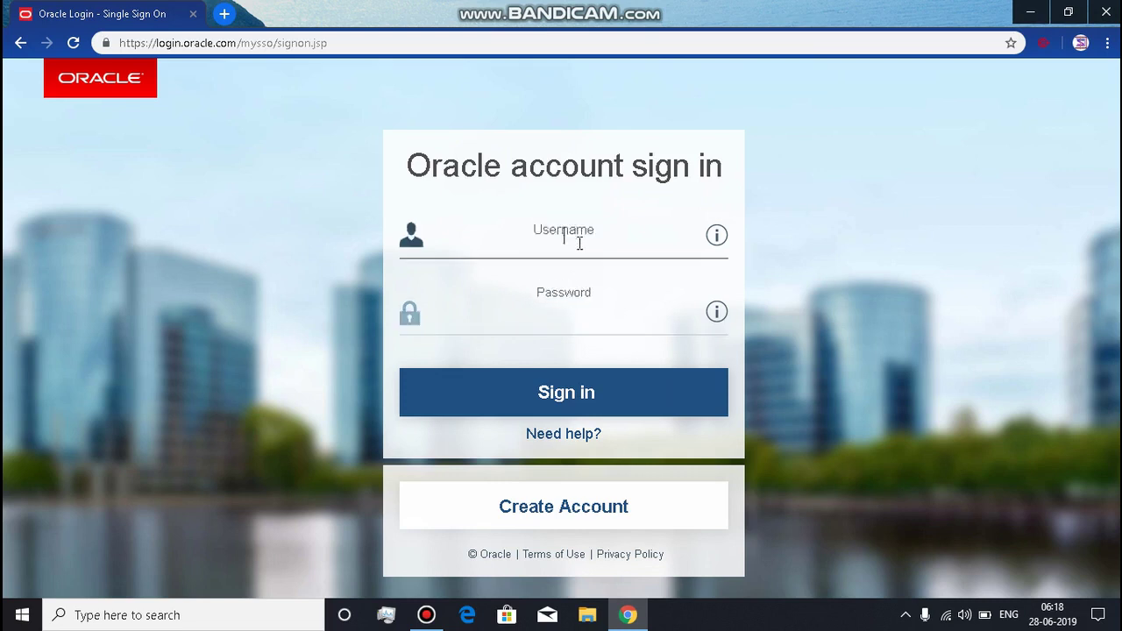
Step: Close the browser at the Oracle sign-in page and launch Oracle VM VirtualBox, keeping its manager window in front
{"action": "left_click", "coordinate": [1106, 13]}
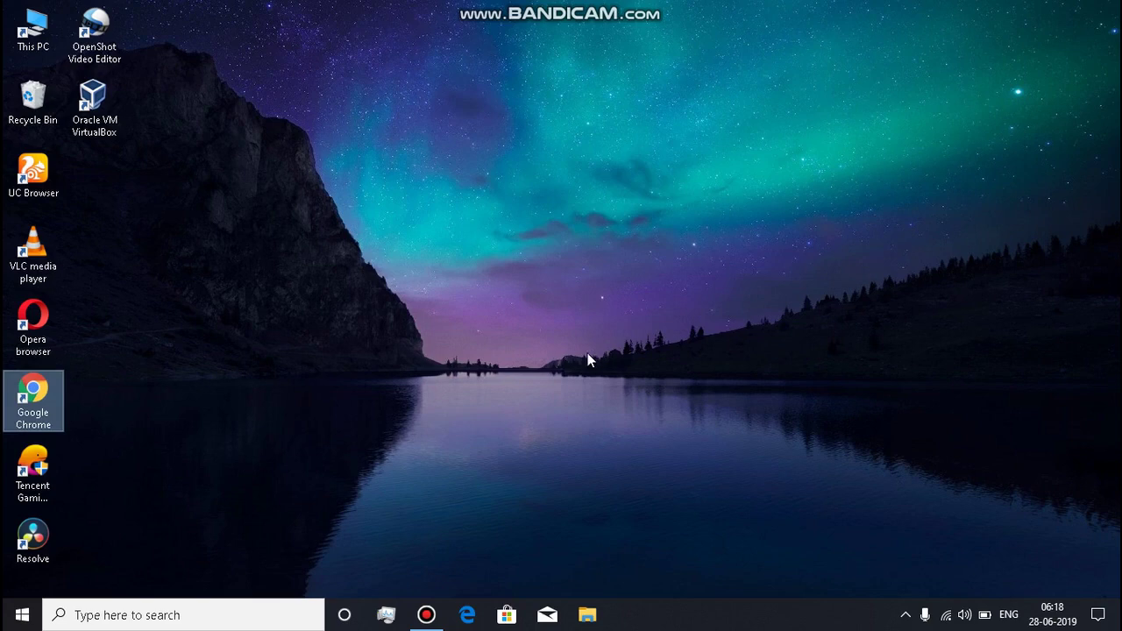
{"action": "mouse_move", "coordinate": [430, 616]}
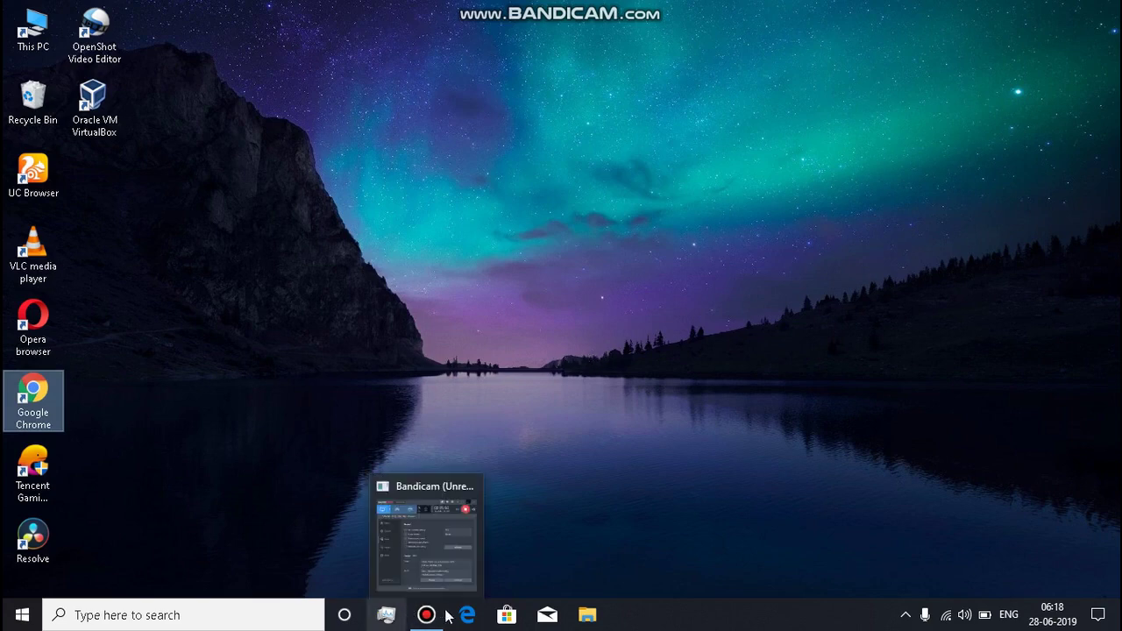
{"action": "left_click", "coordinate": [427, 616]}
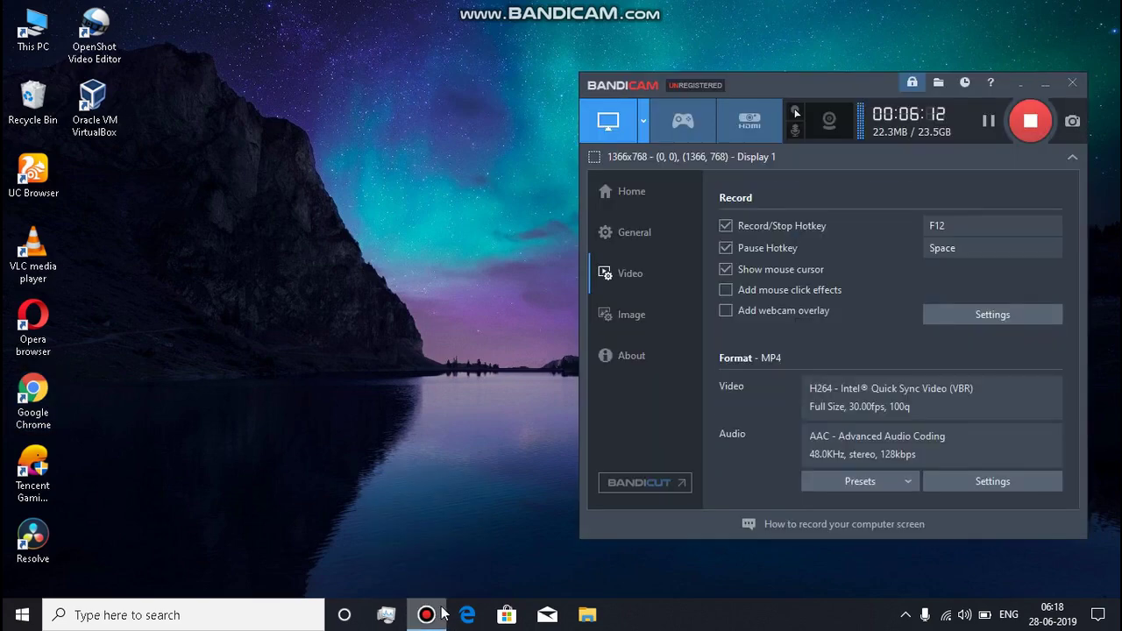
{"action": "left_click", "coordinate": [438, 614]}
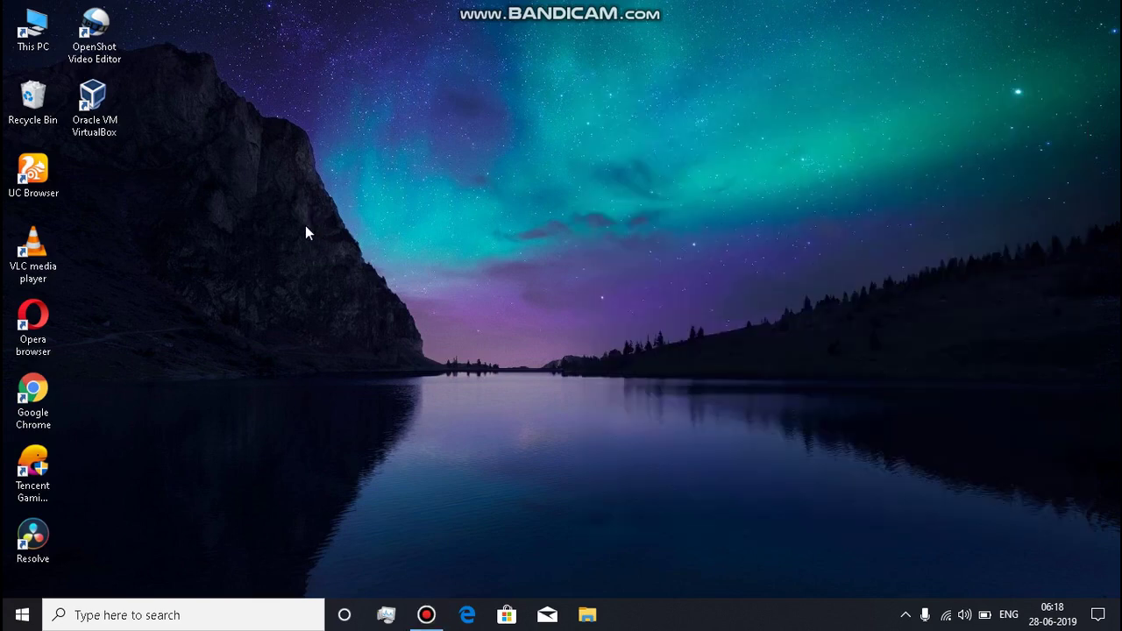
{"action": "double_click", "coordinate": [109, 105]}
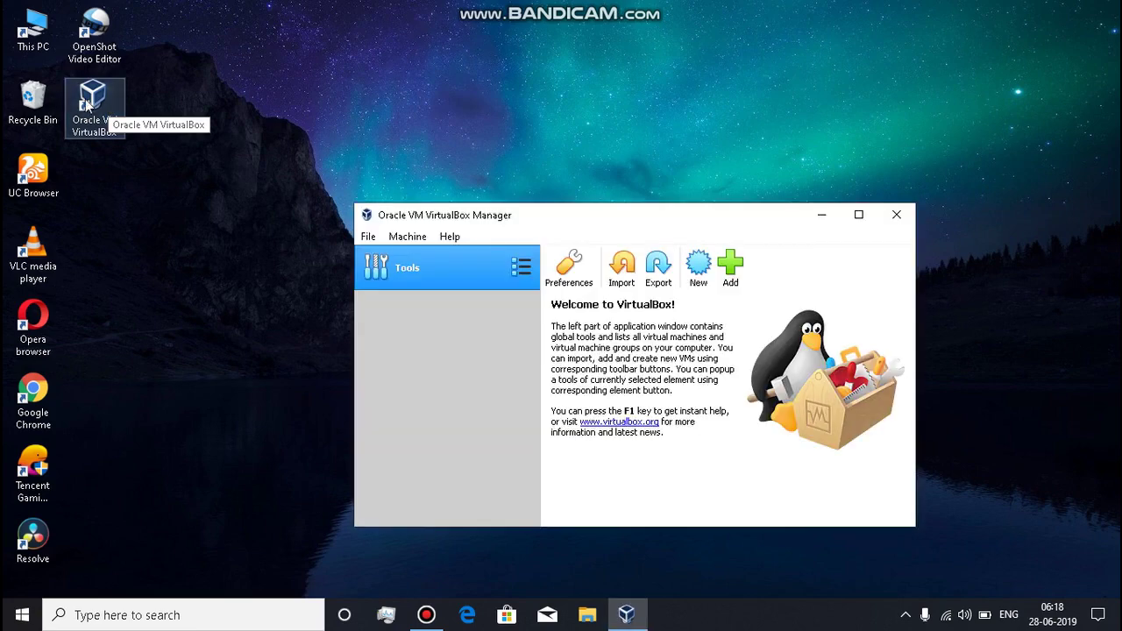
{"action": "left_click_drag", "start_coordinate": [567, 210], "coordinate": [514, 130]}
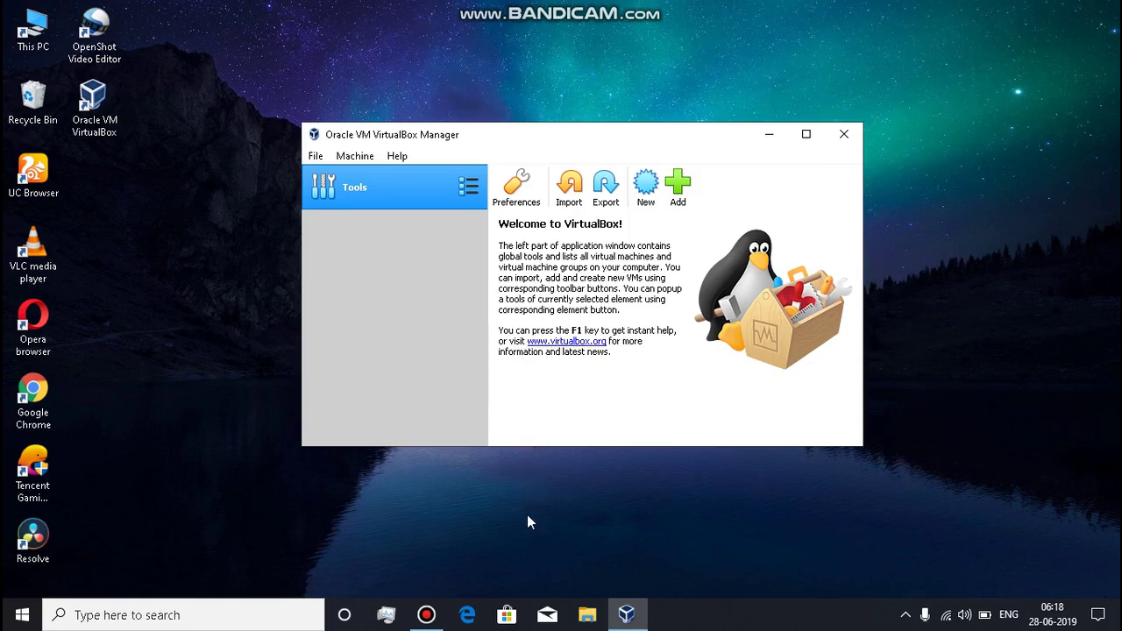
{"action": "left_click", "coordinate": [426, 615]}
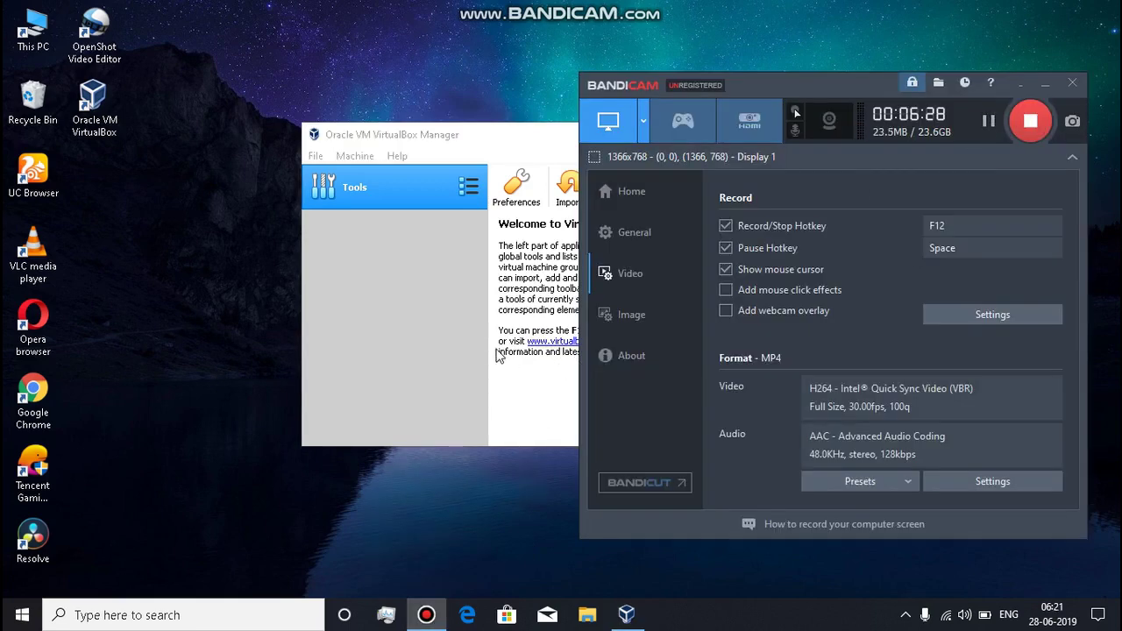
{"action": "left_click", "coordinate": [476, 314]}
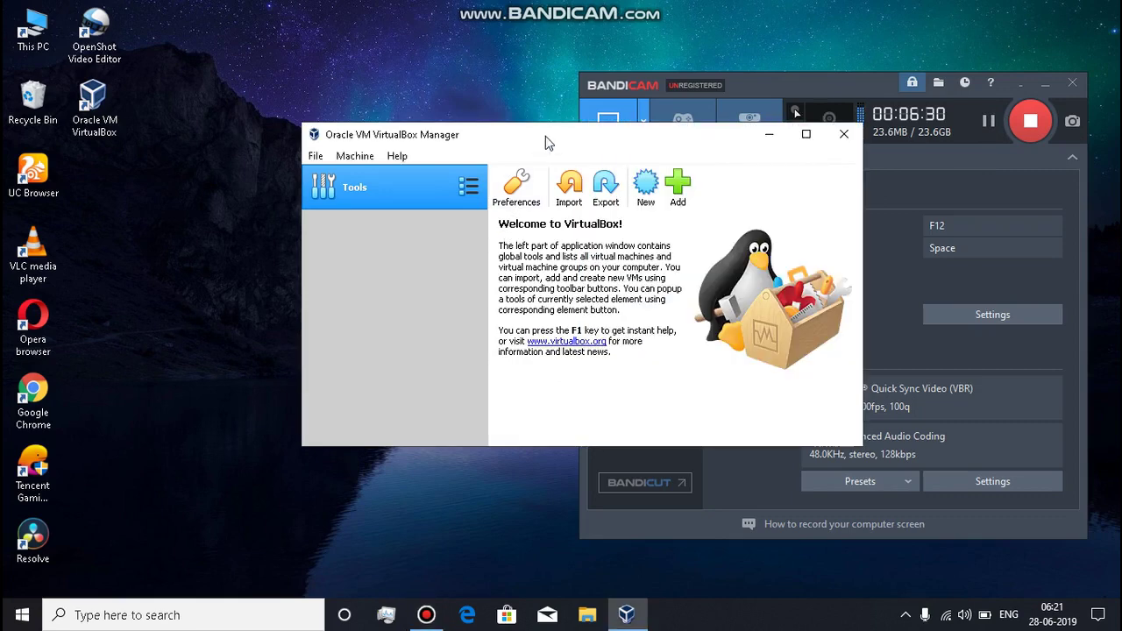
{"action": "left_click_drag", "start_coordinate": [491, 131], "coordinate": [453, 125]}
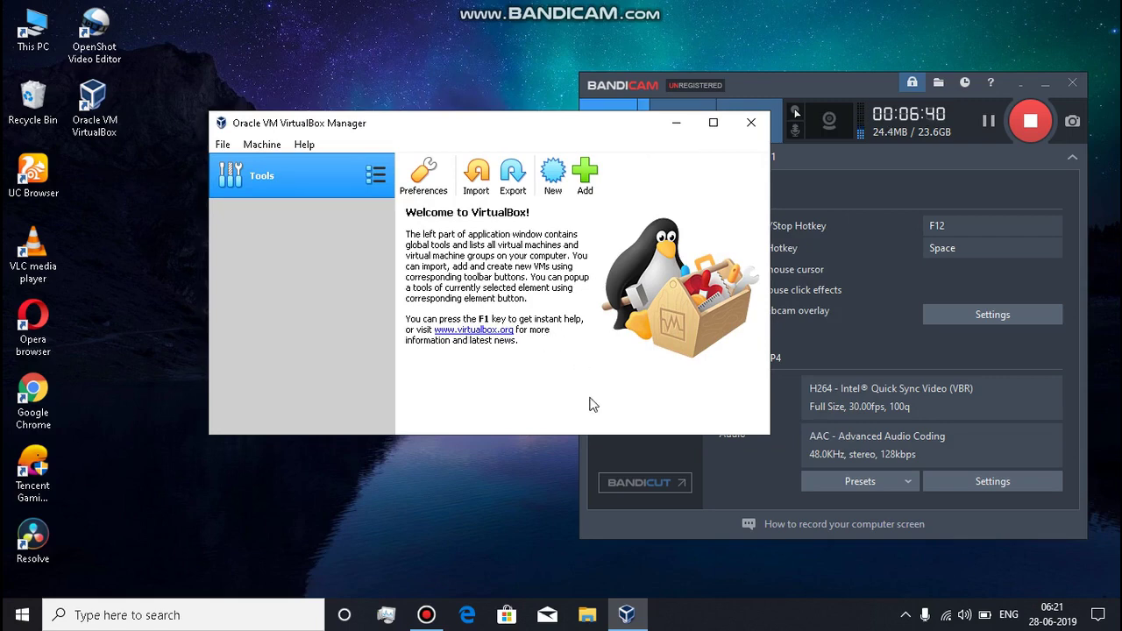
Step: Start creating a new virtual machine and name it Solaris
{"action": "left_click", "coordinate": [553, 180]}
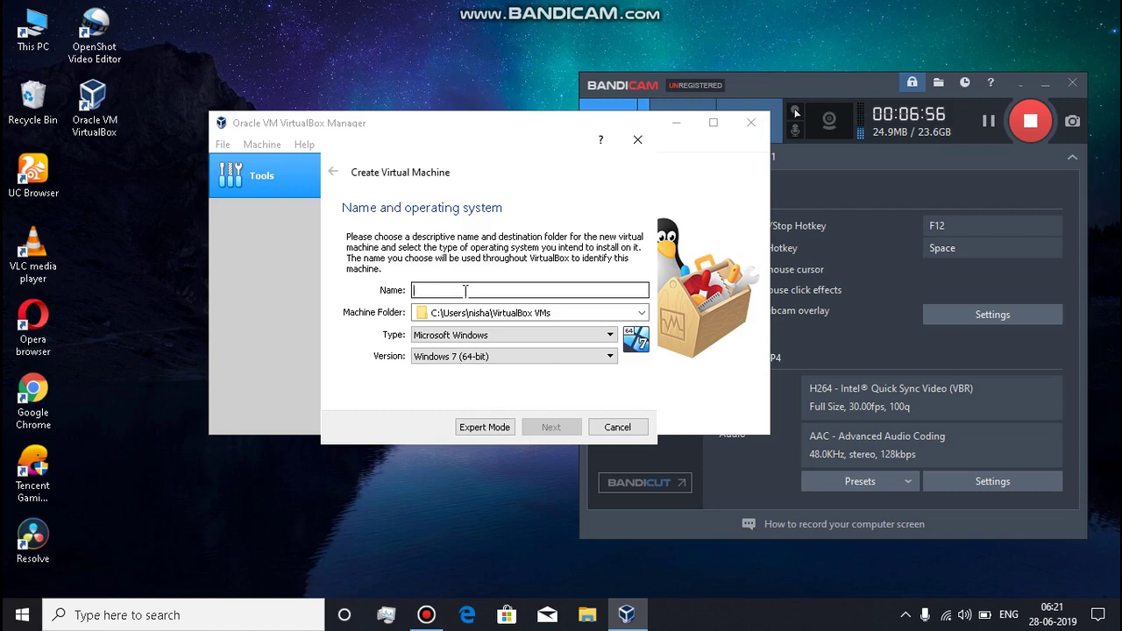
{"action": "type", "text": "So"}
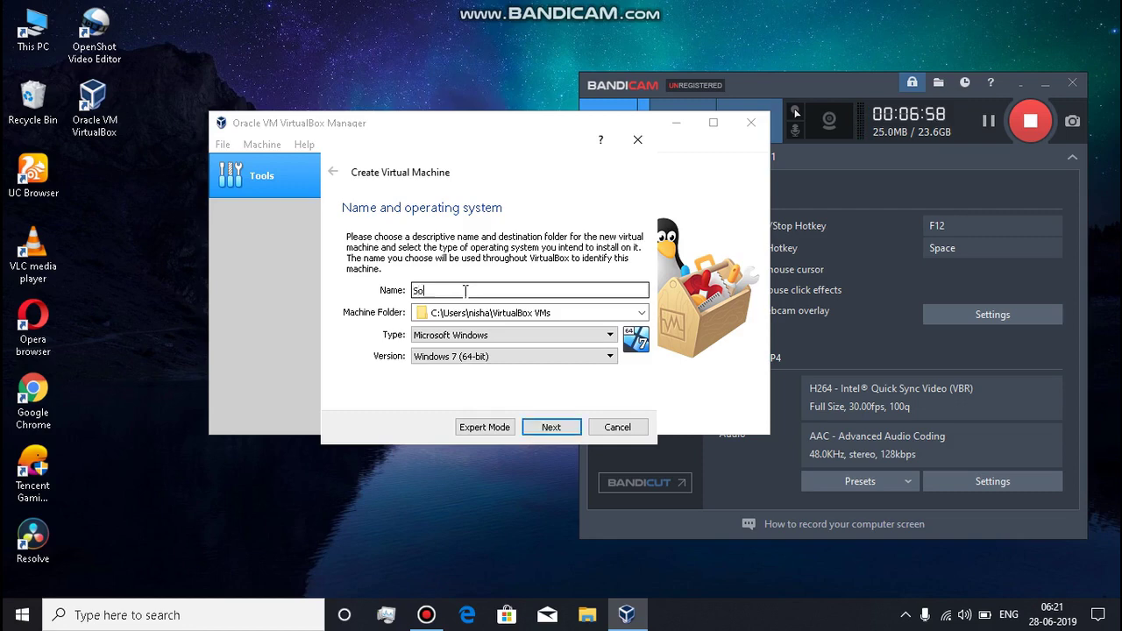
{"action": "type", "text": "lari"}
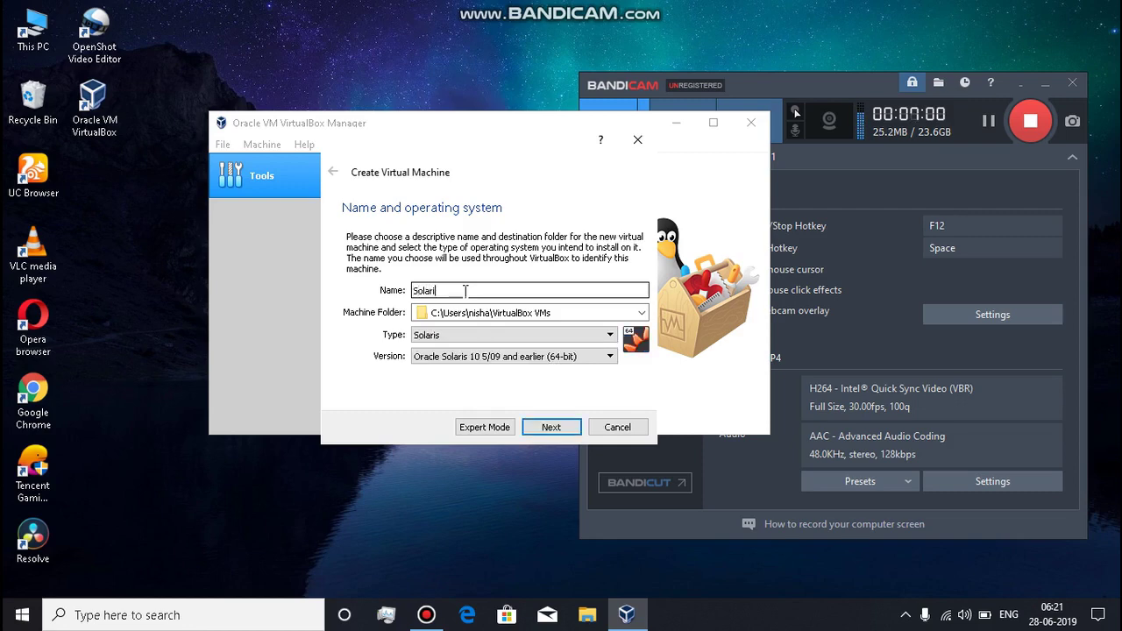
{"action": "type", "text": "s"}
Step: Set the machine's operating system type to Solaris and version to Oracle Solaris 11 (64-bit), and continue to the memory settings
{"action": "left_click", "coordinate": [486, 336]}
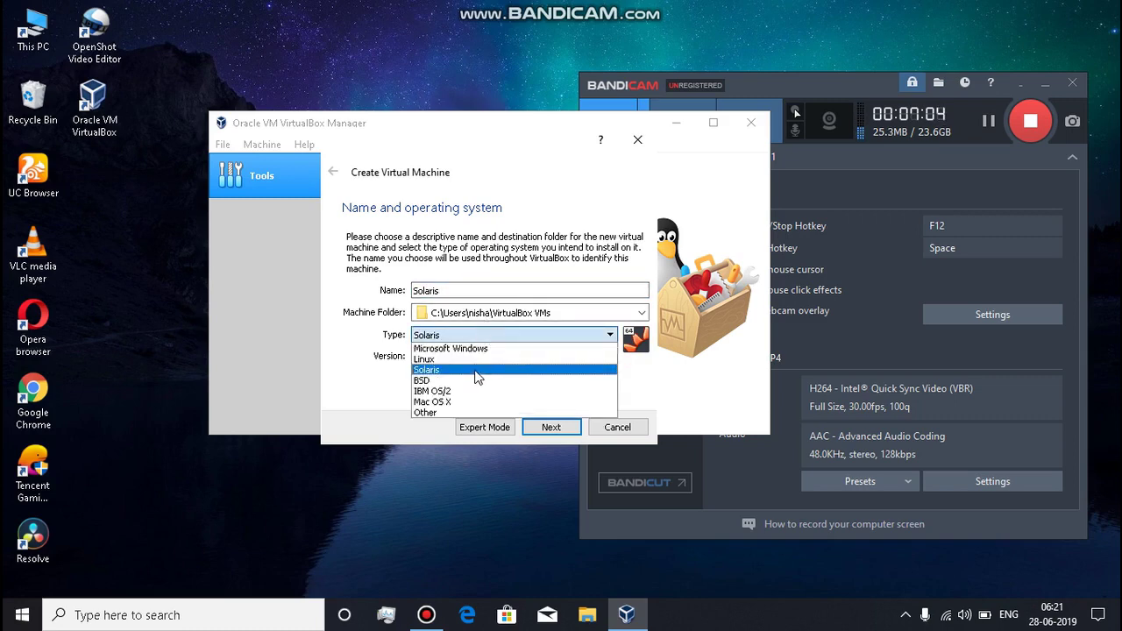
{"action": "left_click", "coordinate": [476, 371]}
{"action": "left_click", "coordinate": [486, 336]}
{"action": "left_click", "coordinate": [472, 372]}
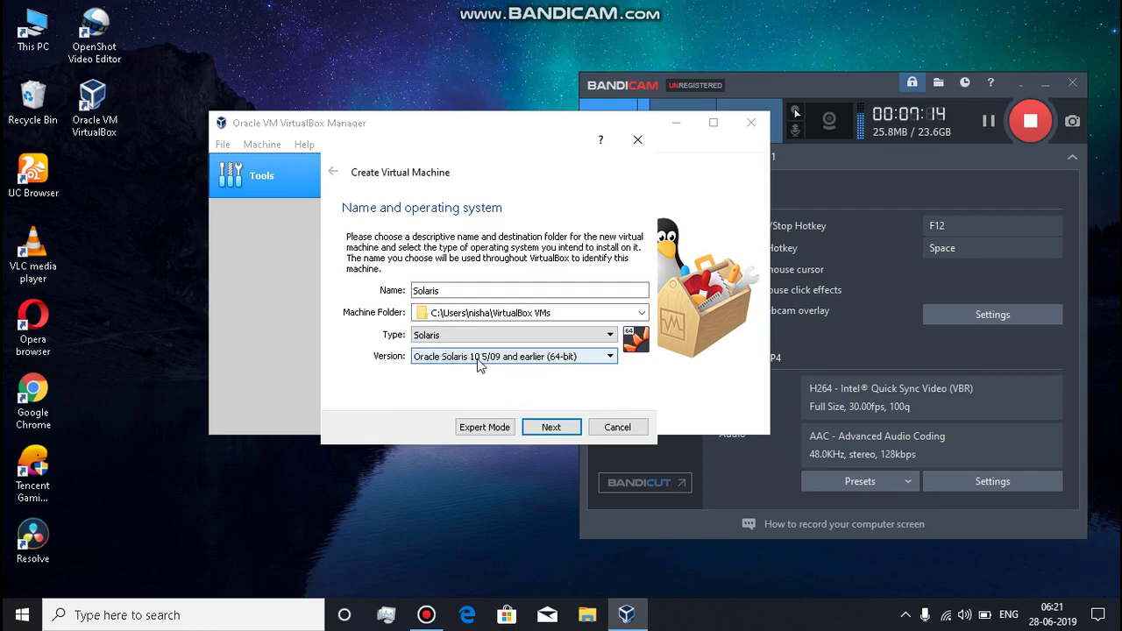
{"action": "left_click", "coordinate": [481, 362]}
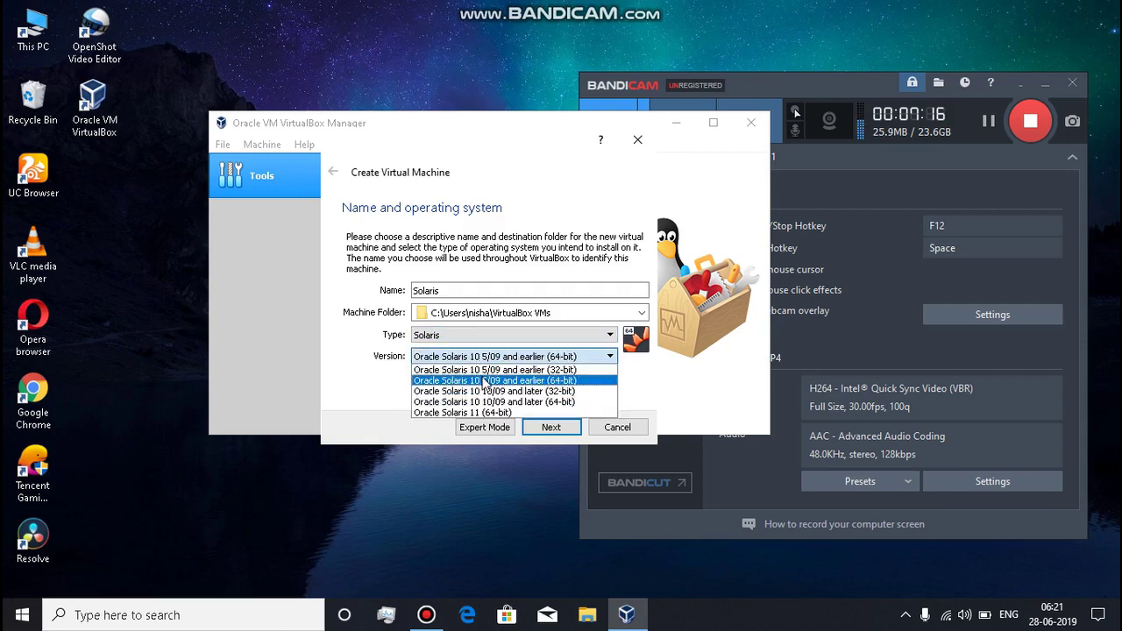
{"action": "left_click", "coordinate": [516, 414]}
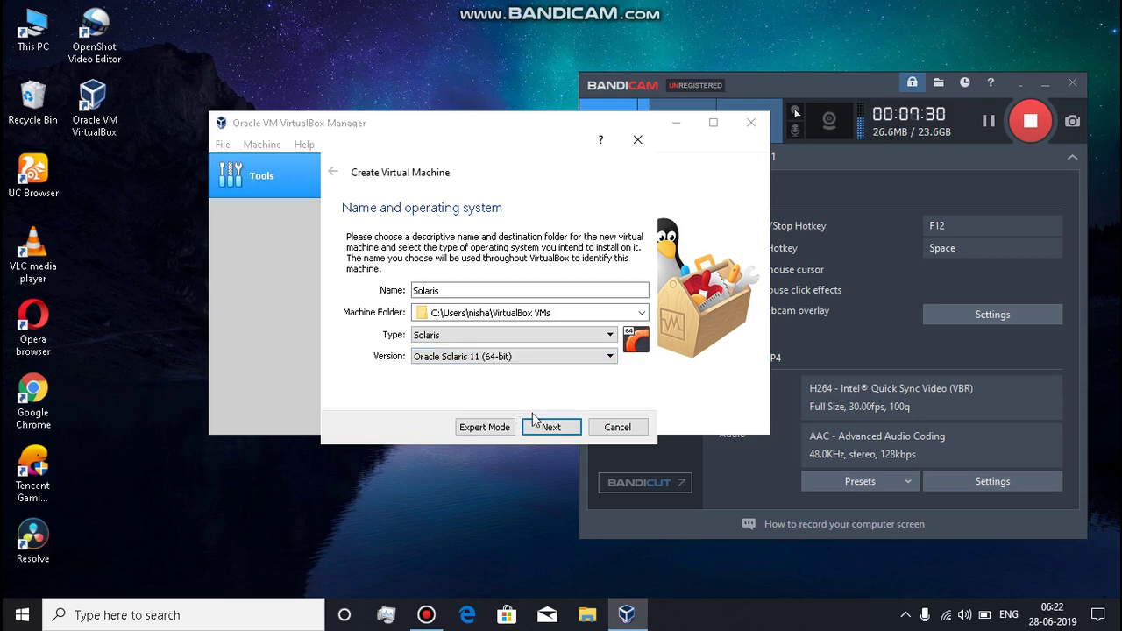
{"action": "left_click", "coordinate": [543, 432]}
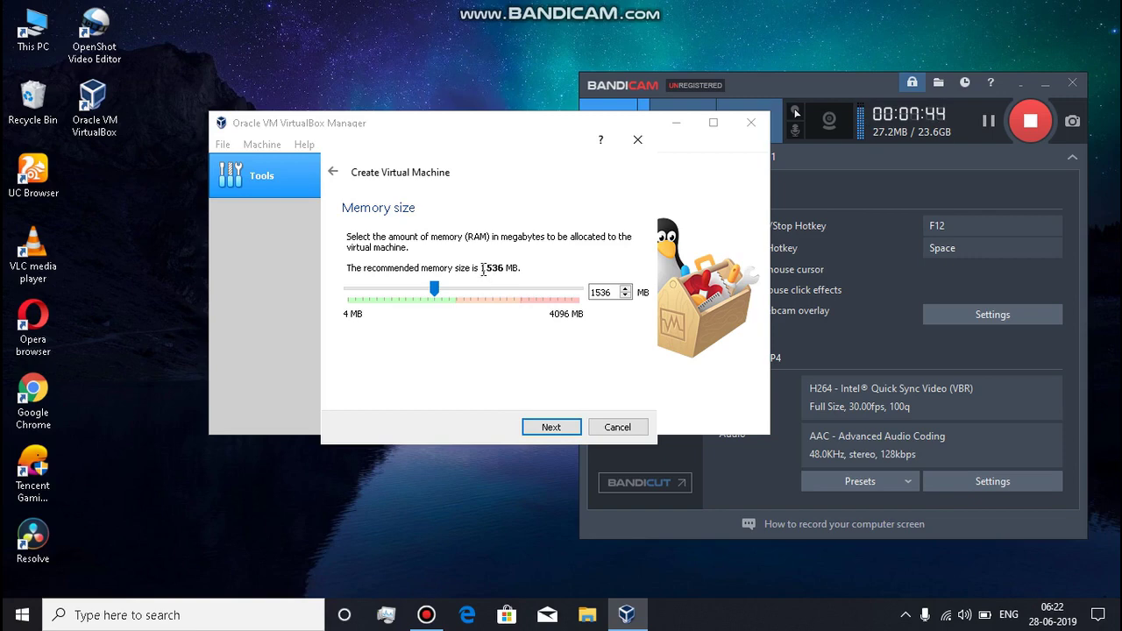
Step: Allocate 2048 MB of memory to the virtual machine
{"action": "left_click_drag", "start_coordinate": [437, 292], "coordinate": [471, 303]}
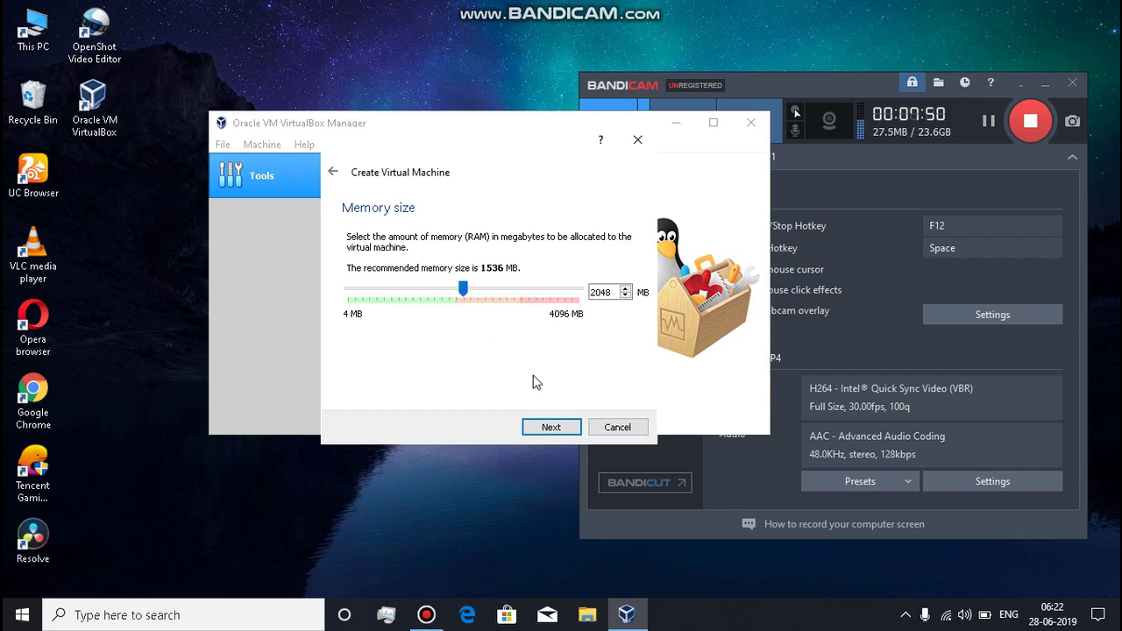
{"action": "left_click", "coordinate": [566, 427]}
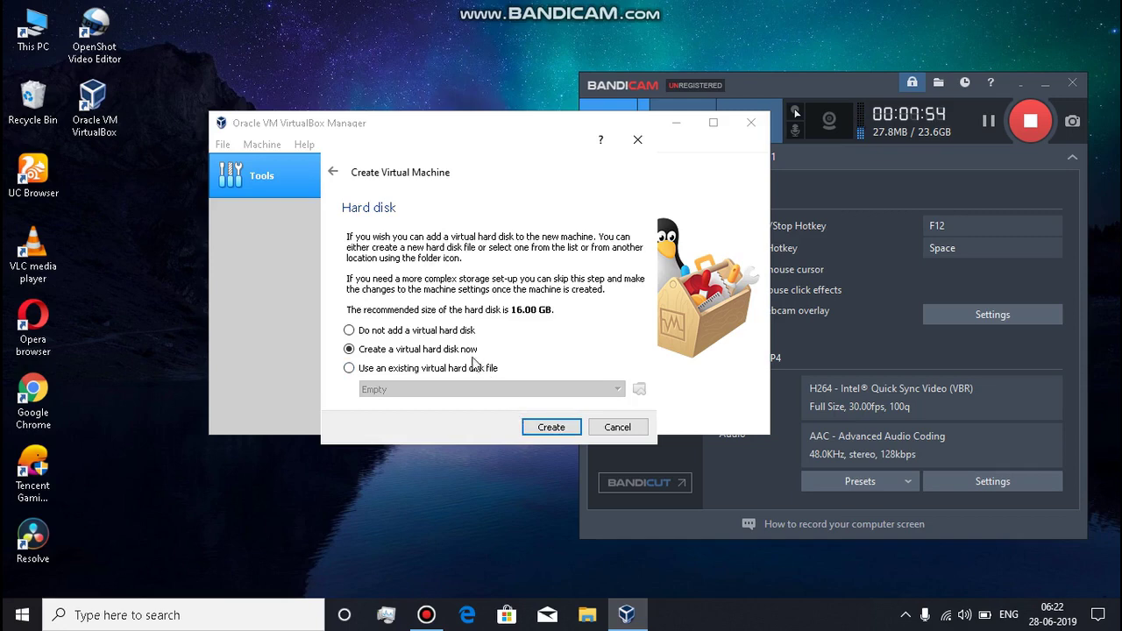
Step: Create a dynamically allocated 16 GB VDI hard disk for the Solaris machine, keeping the suggested file location
{"action": "left_click", "coordinate": [540, 431]}
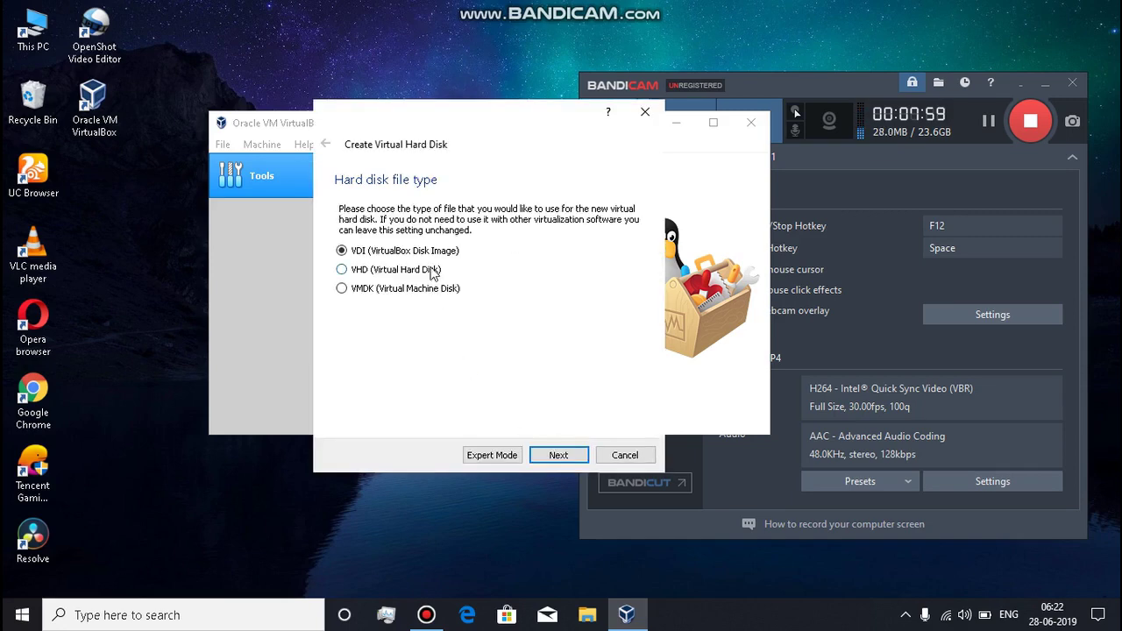
{"action": "left_click", "coordinate": [558, 457]}
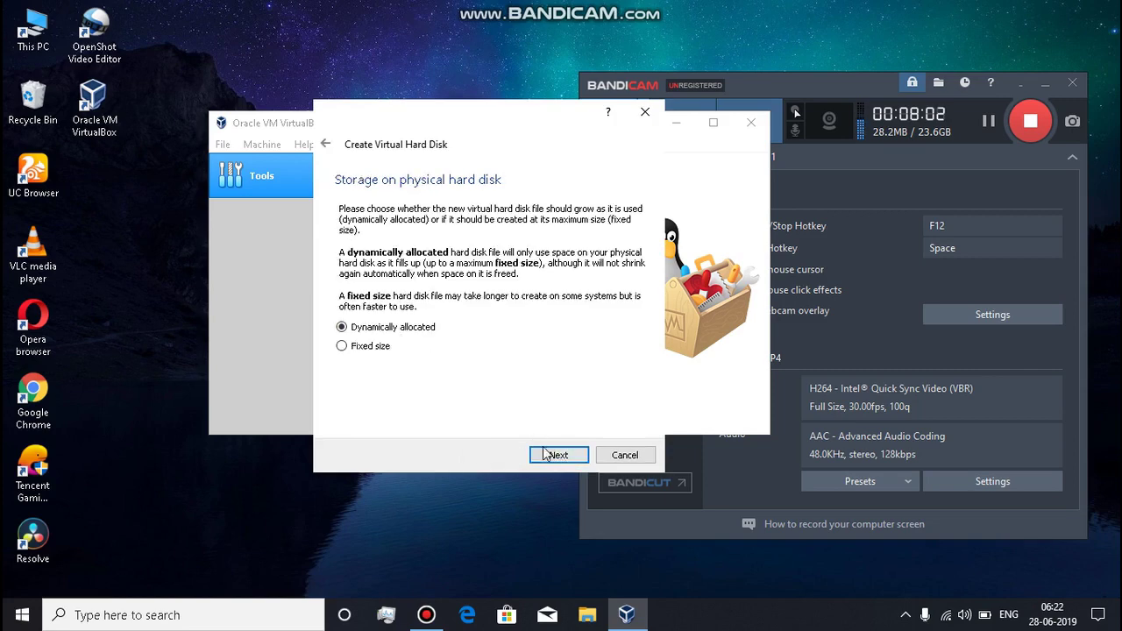
{"action": "left_click", "coordinate": [555, 458]}
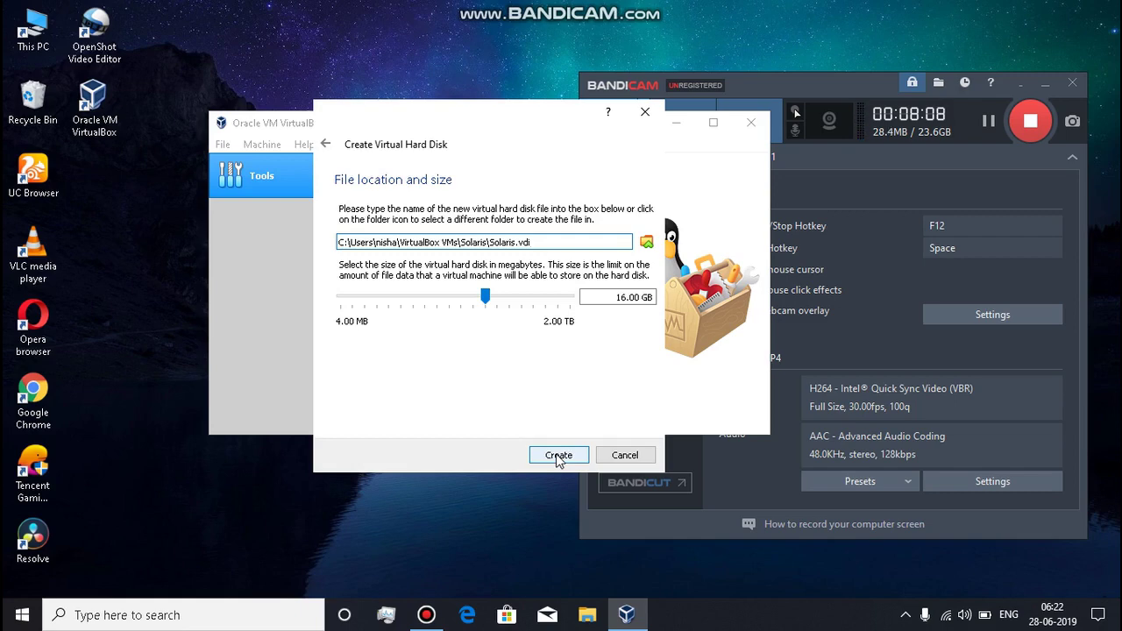
{"action": "left_click", "coordinate": [556, 456]}
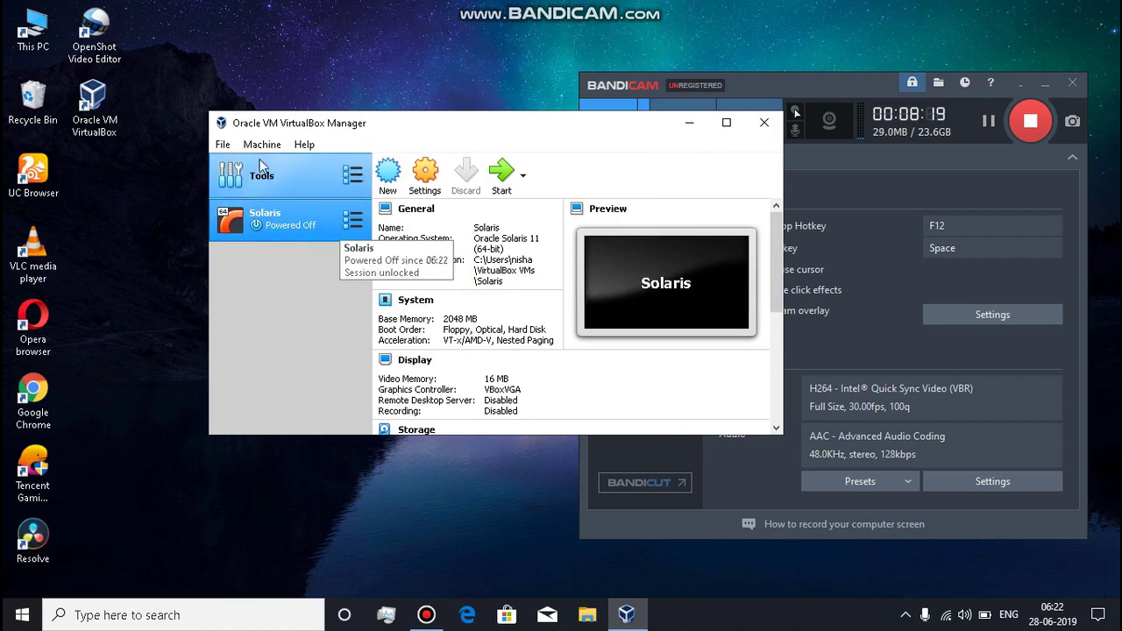
Step: Remove the Solaris virtual machine from the manager
{"action": "left_click", "coordinate": [223, 144]}
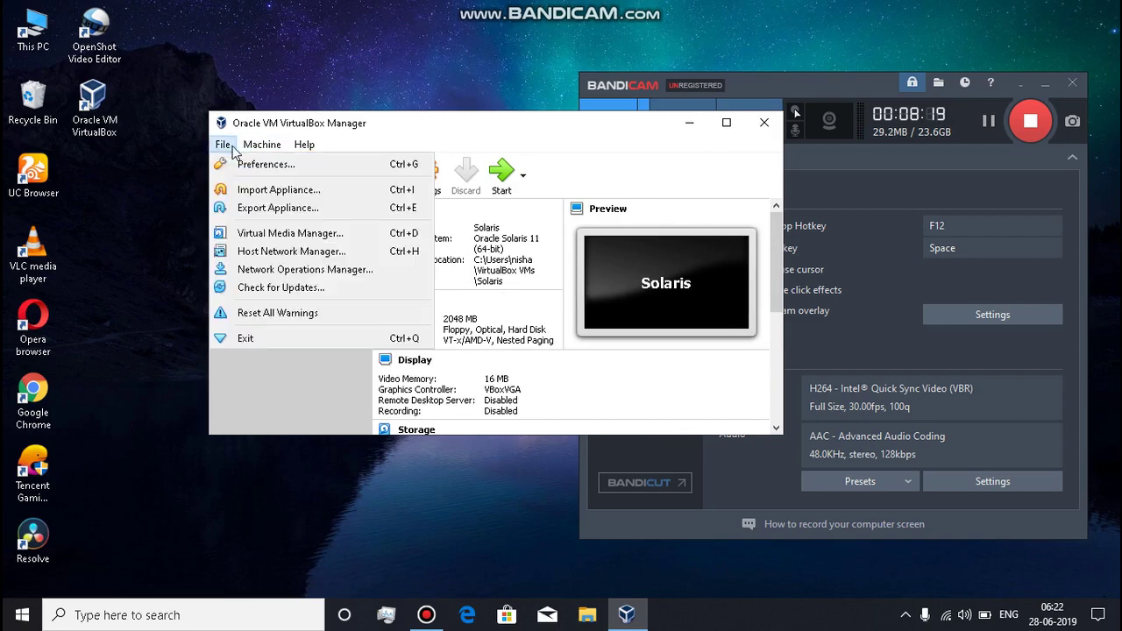
{"action": "left_click", "coordinate": [270, 373]}
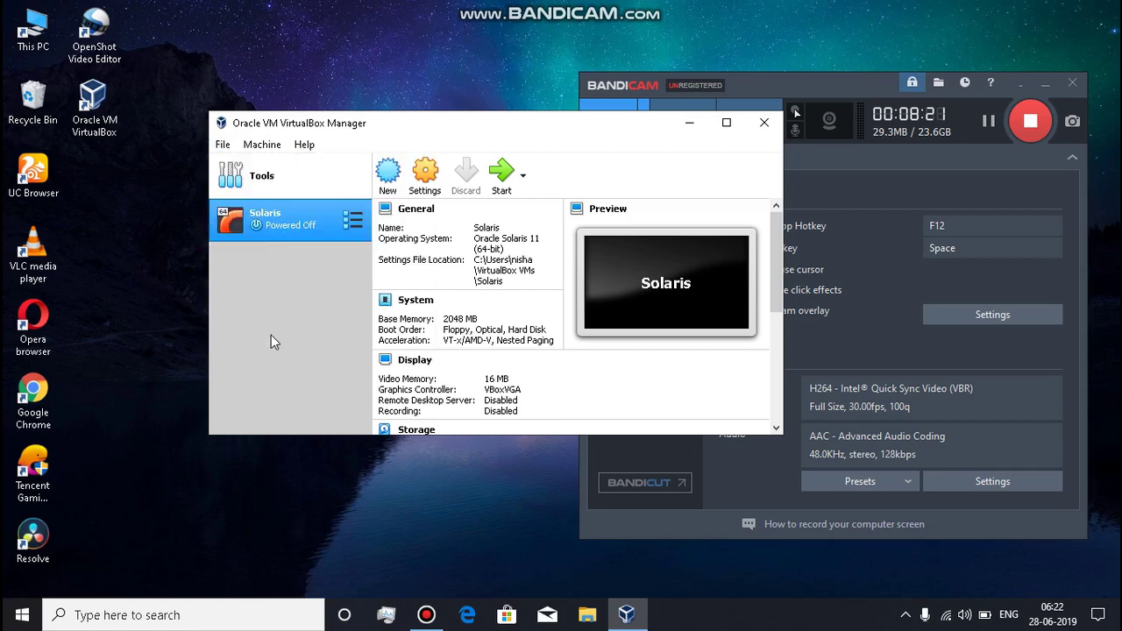
{"action": "right_click", "coordinate": [331, 221]}
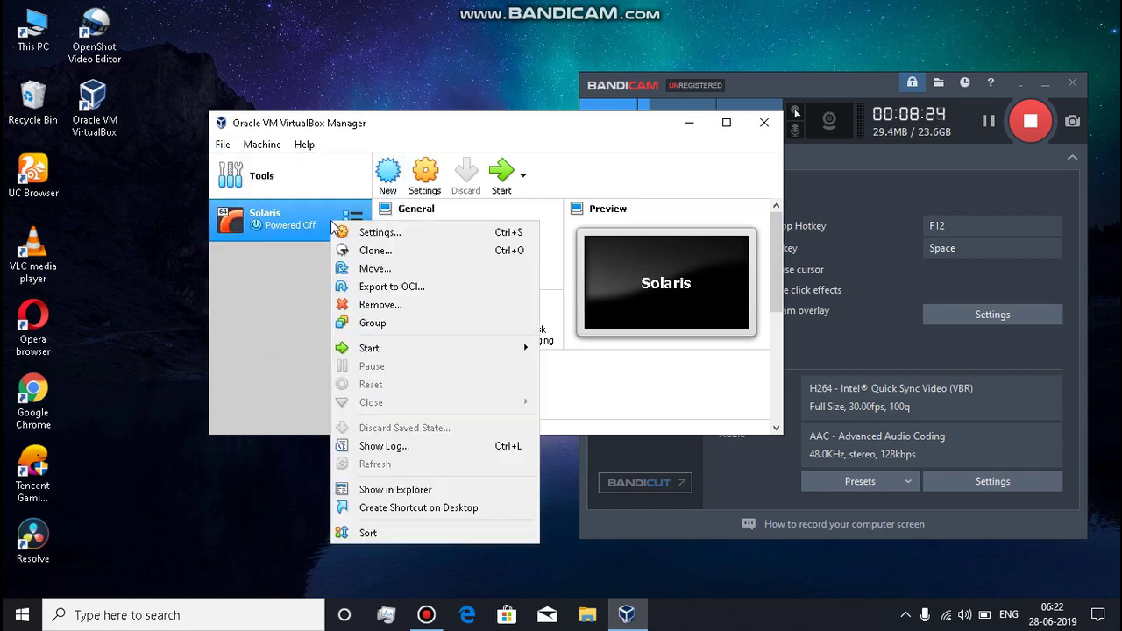
{"action": "left_click", "coordinate": [375, 306]}
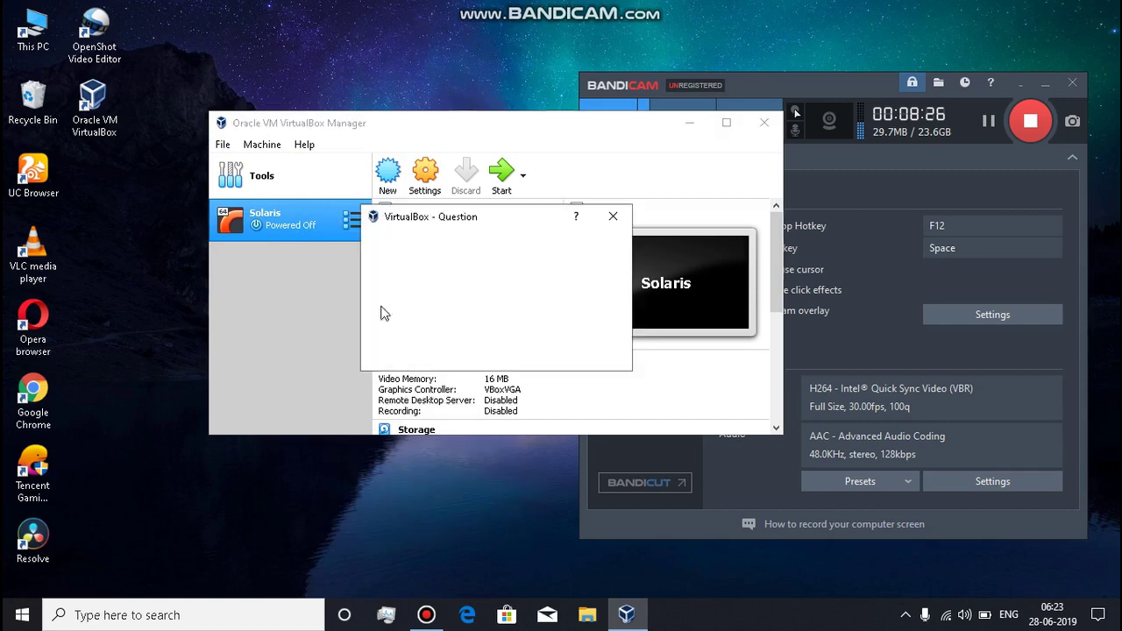
{"action": "left_click", "coordinate": [428, 353]}
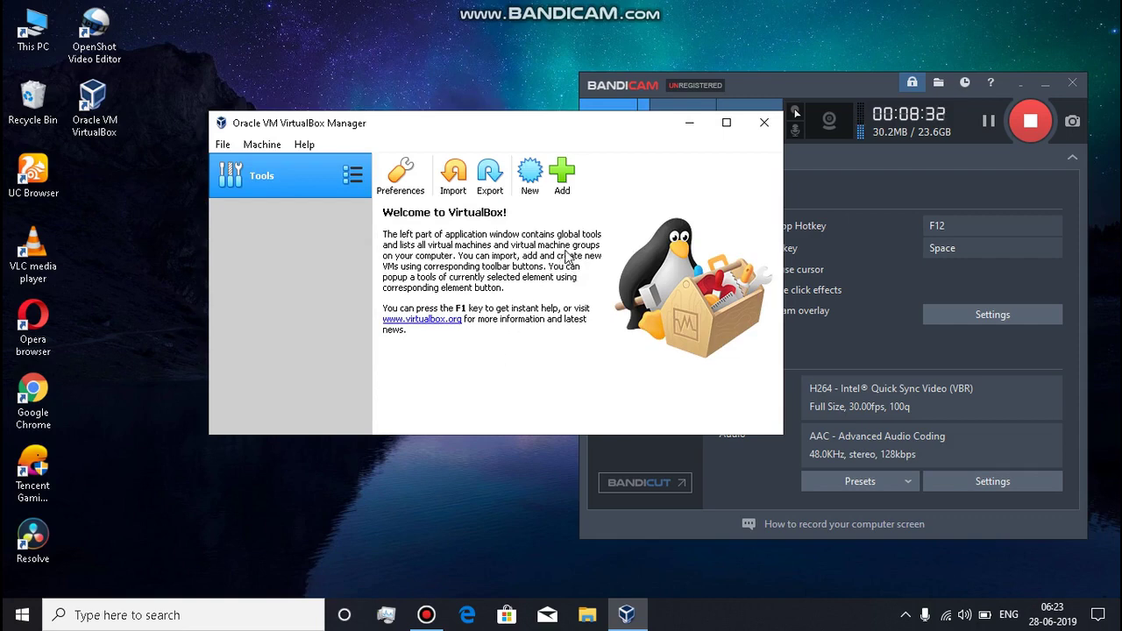
Step: Create a new virtual machine named solaris with a 10 GB virtual hard disk, and review its configuration summary
{"action": "left_click", "coordinate": [529, 175]}
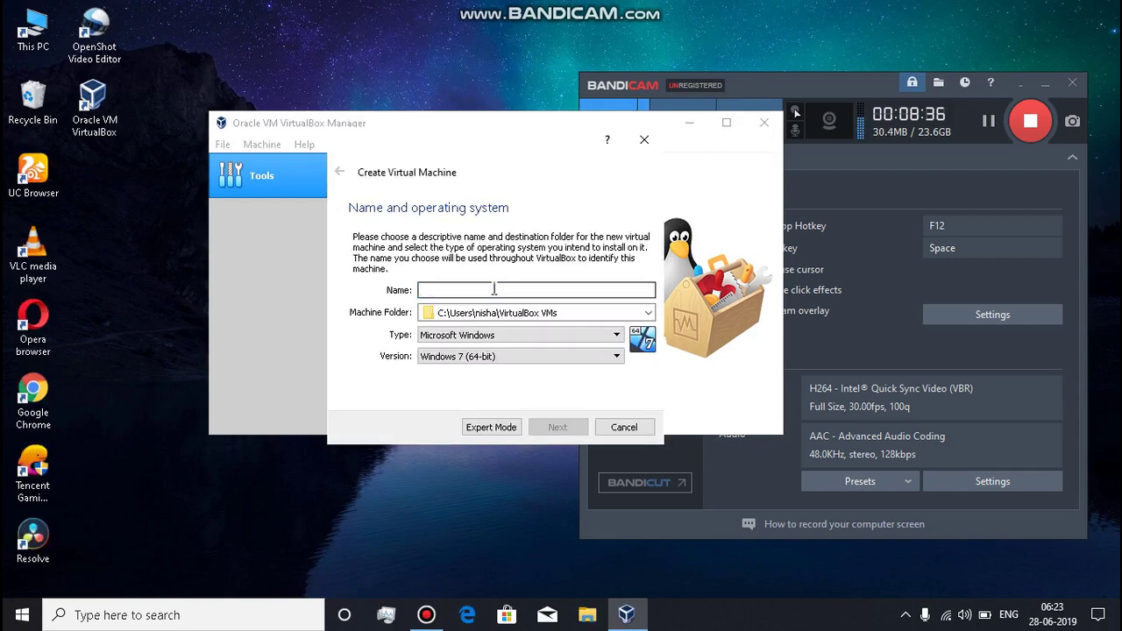
{"action": "left_click", "coordinate": [957, 129]}
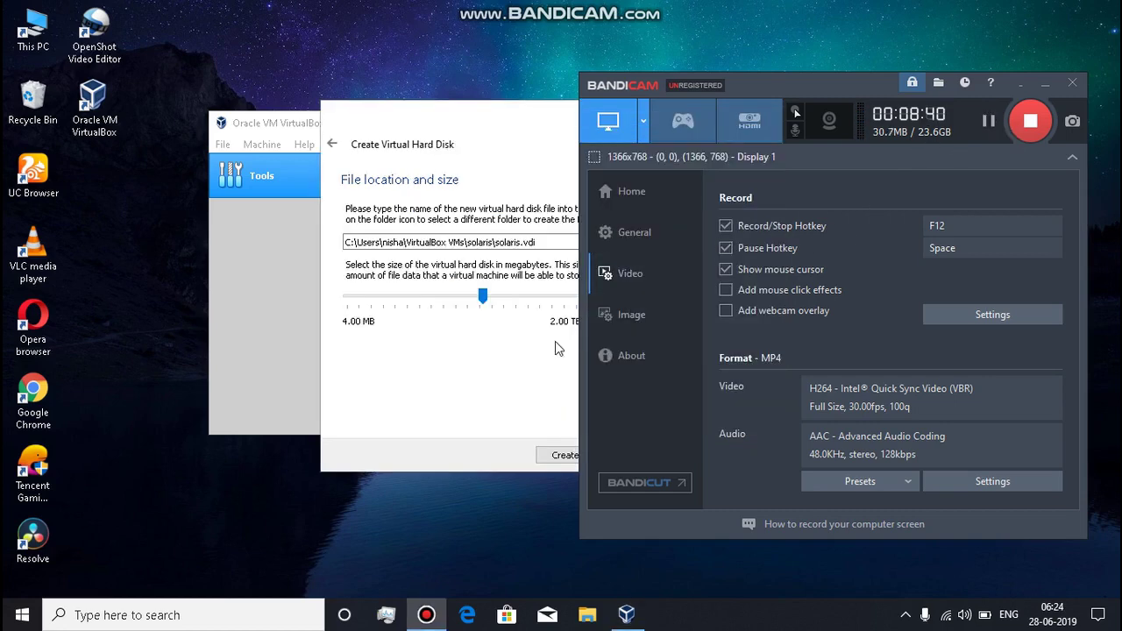
{"action": "left_click", "coordinate": [510, 373]}
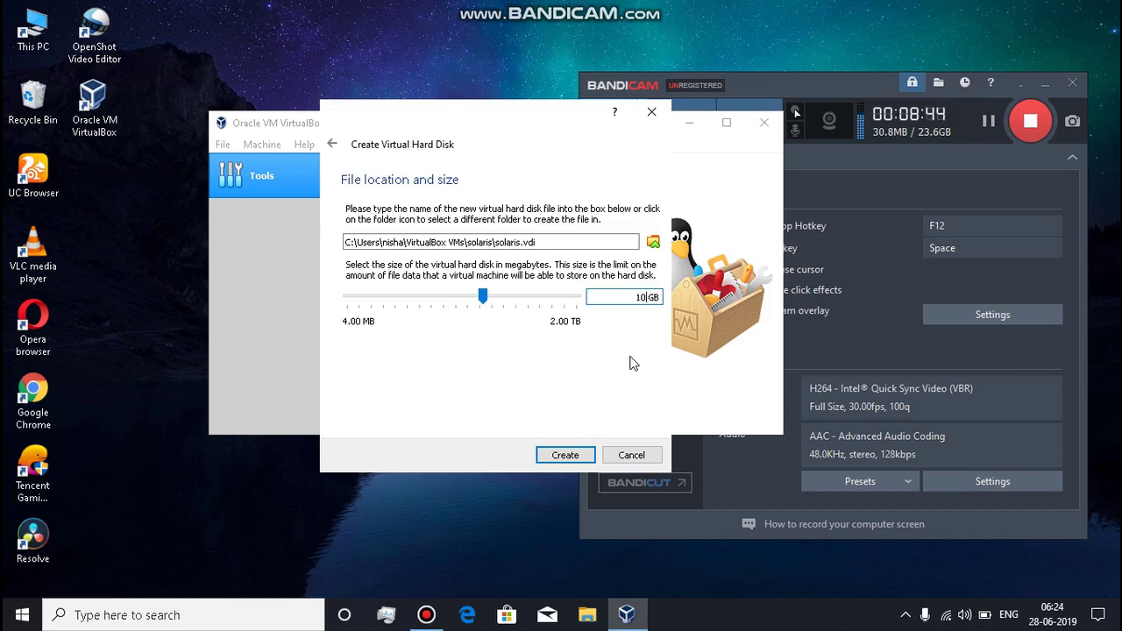
{"action": "left_click", "coordinate": [553, 456]}
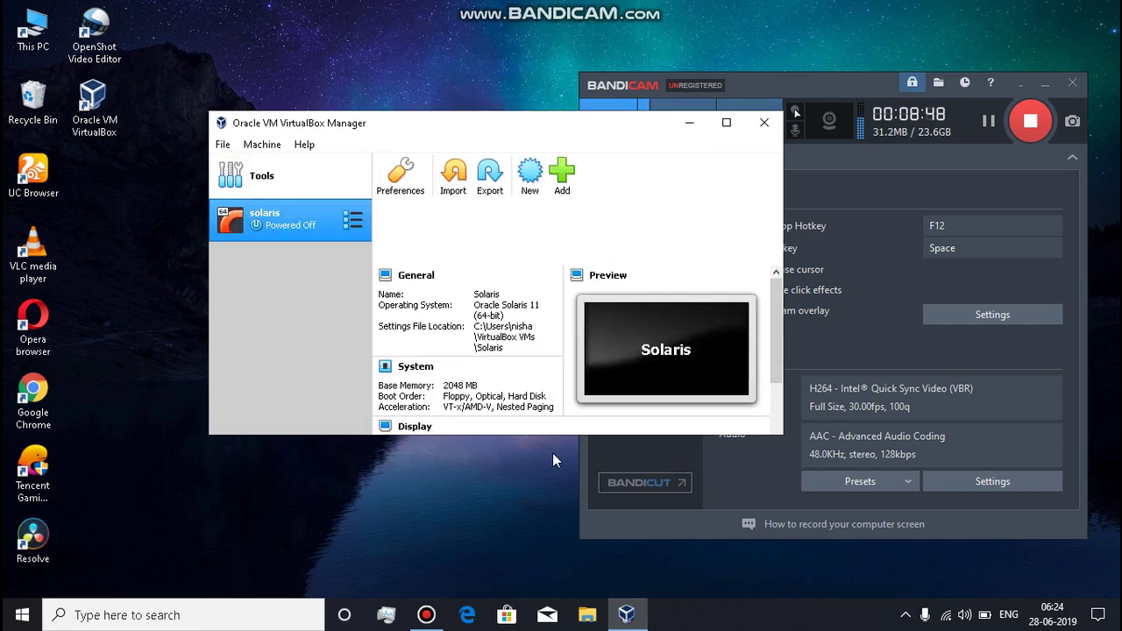
{"action": "scroll", "coordinate": [519, 316], "scroll_direction": "down", "scroll_amount": 5}
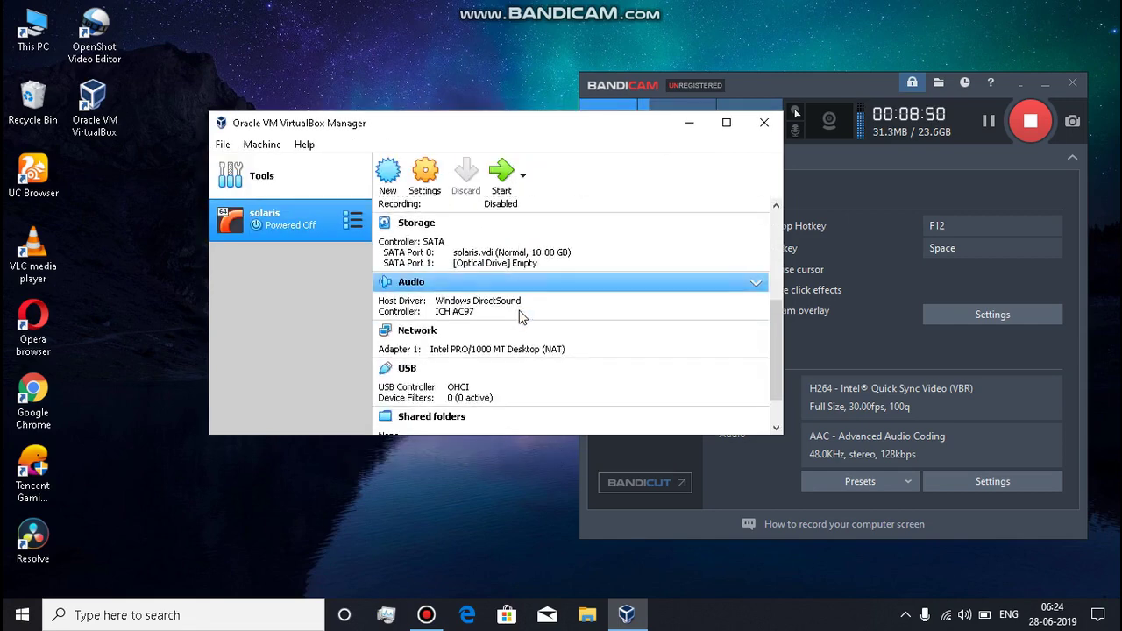
{"action": "scroll", "coordinate": [519, 315], "scroll_direction": "up", "scroll_amount": 5}
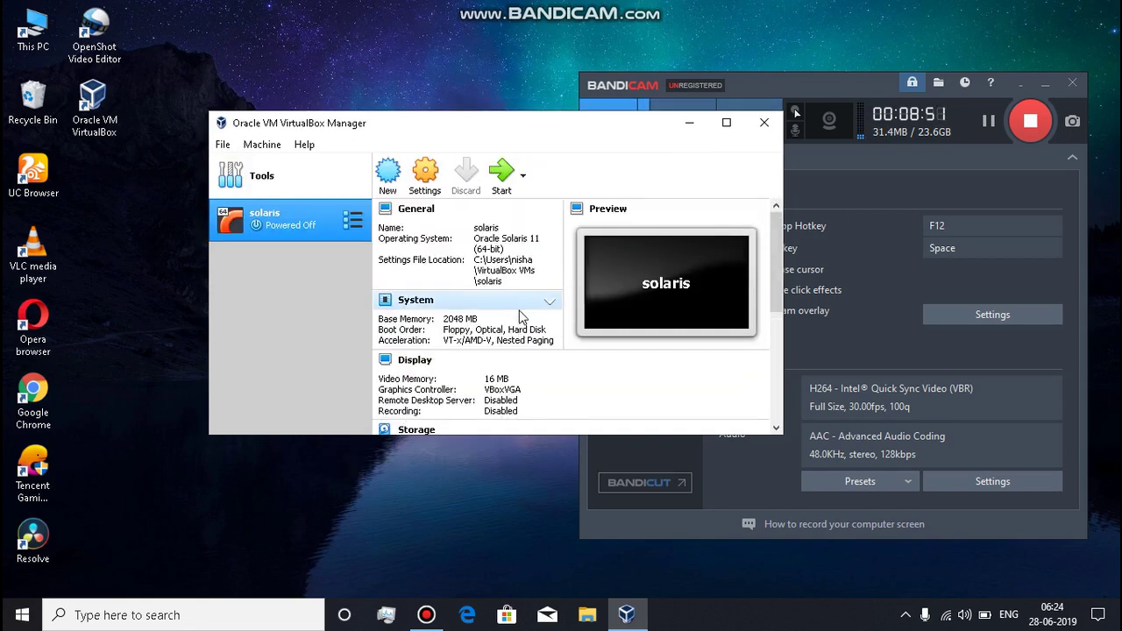
Step: Open the solaris machine's storage settings and select the empty optical drive on the SATA controller
{"action": "left_click", "coordinate": [993, 132]}
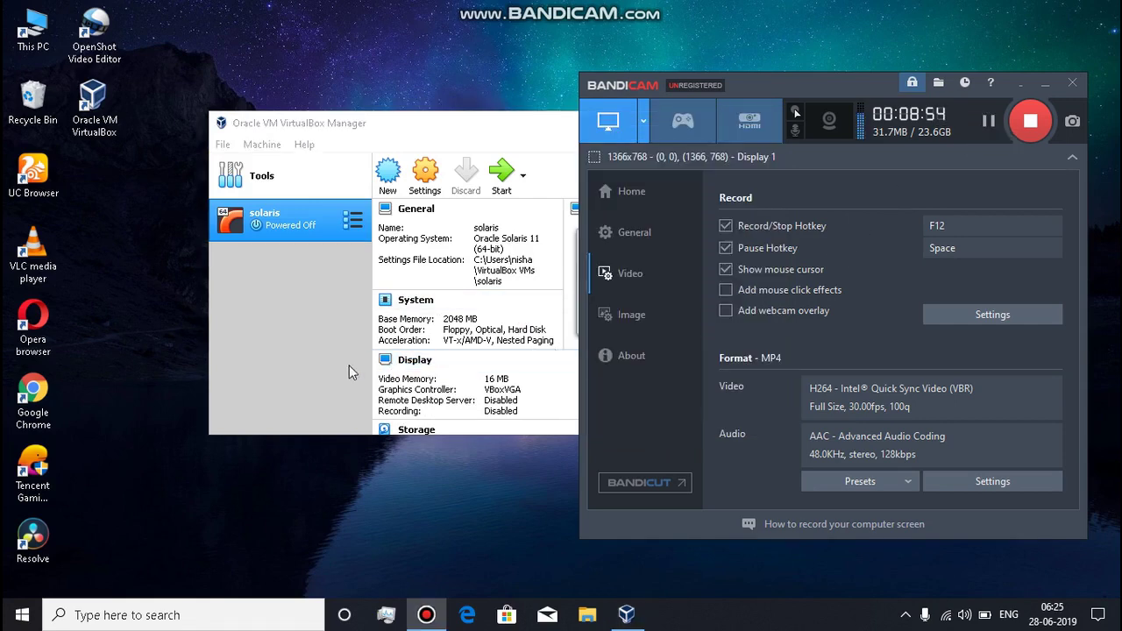
{"action": "left_click", "coordinate": [329, 313]}
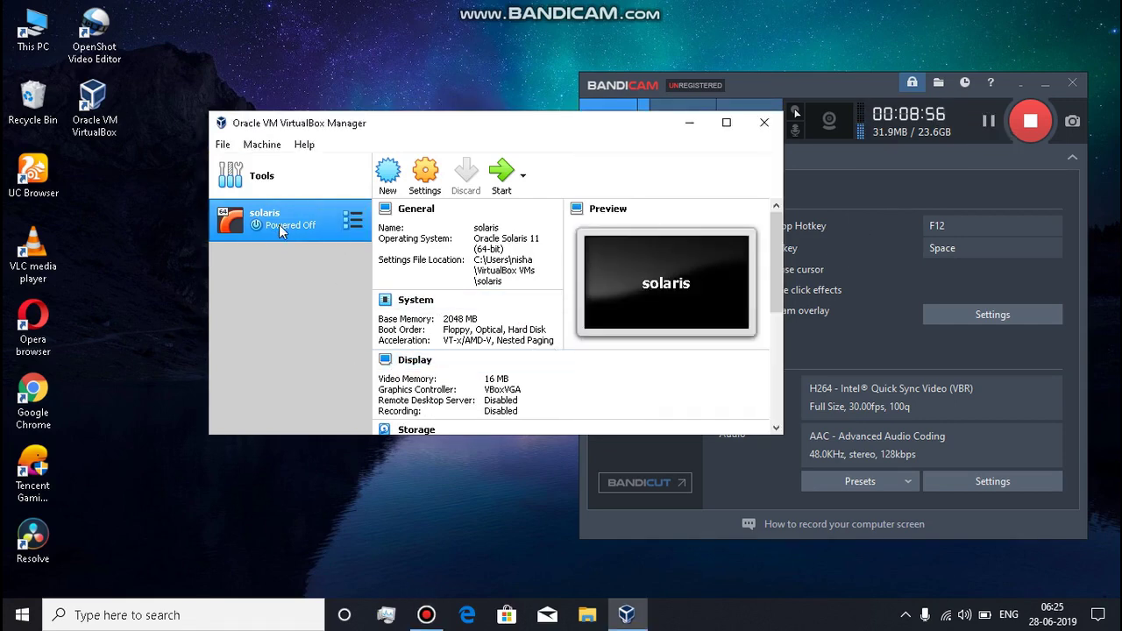
{"action": "right_click", "coordinate": [279, 226]}
{"action": "left_click", "coordinate": [322, 241]}
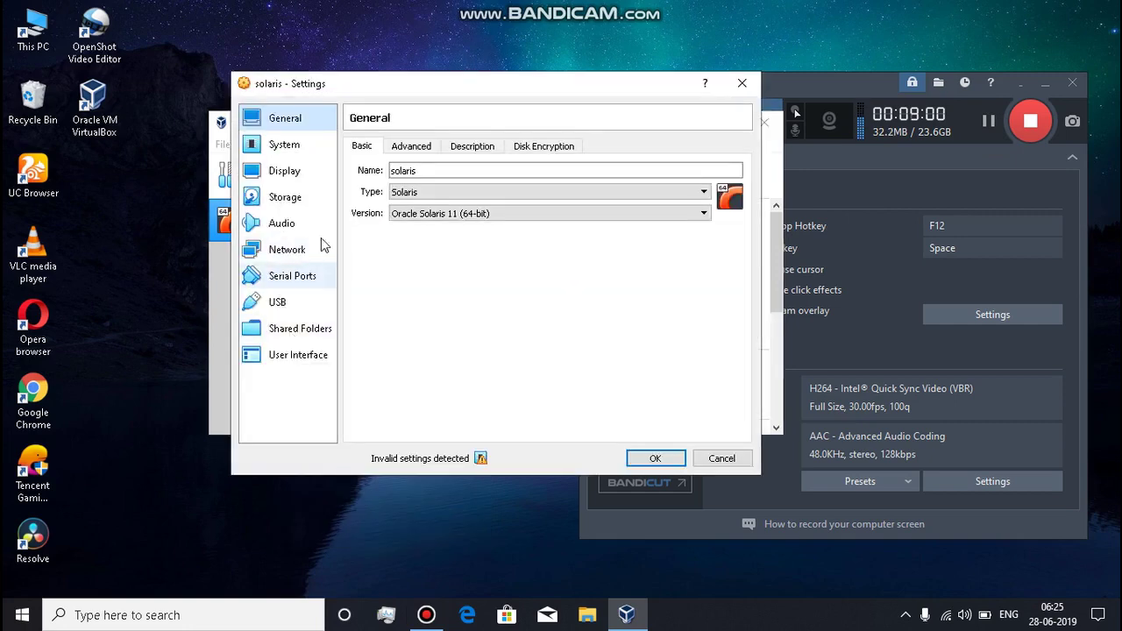
{"action": "left_click", "coordinate": [290, 198]}
{"action": "left_click", "coordinate": [417, 208]}
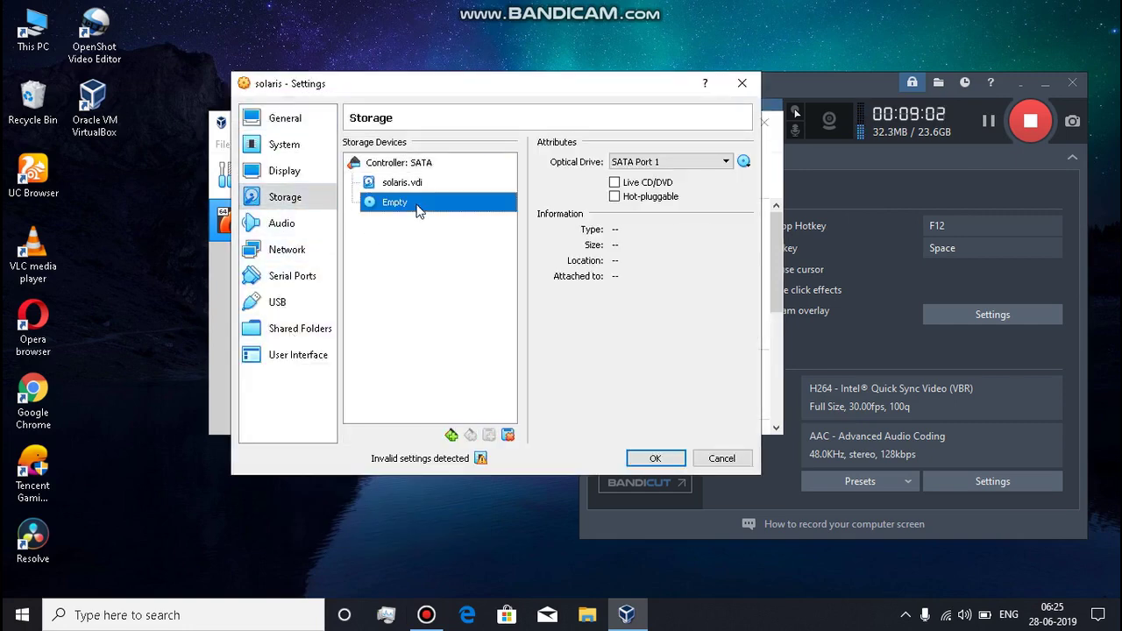
{"action": "left_click", "coordinate": [444, 186]}
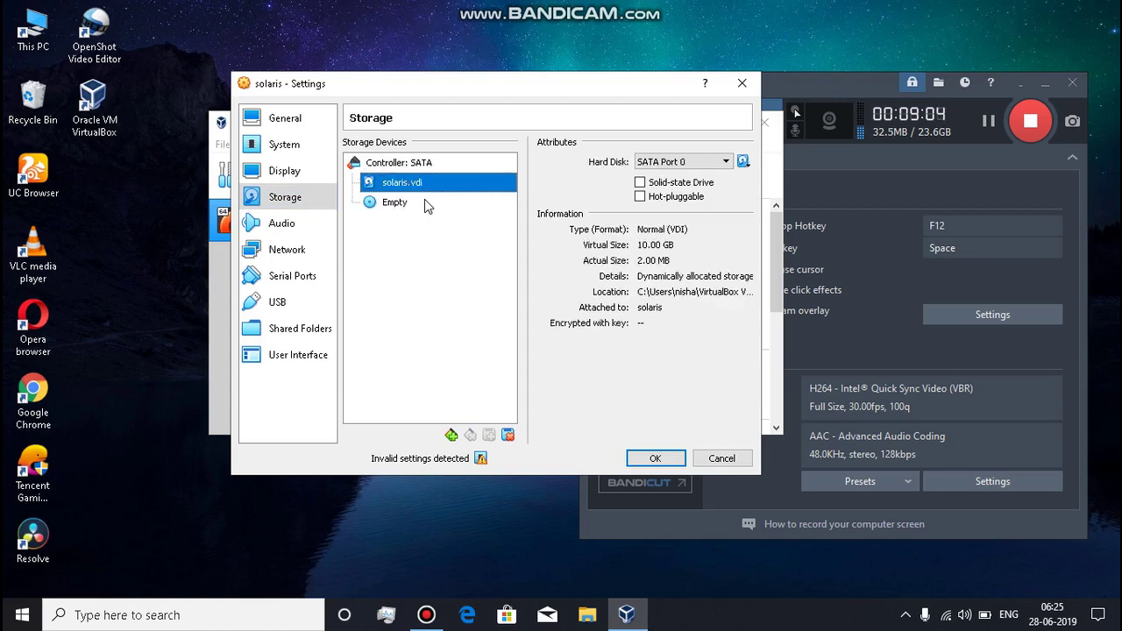
{"action": "left_click", "coordinate": [430, 206]}
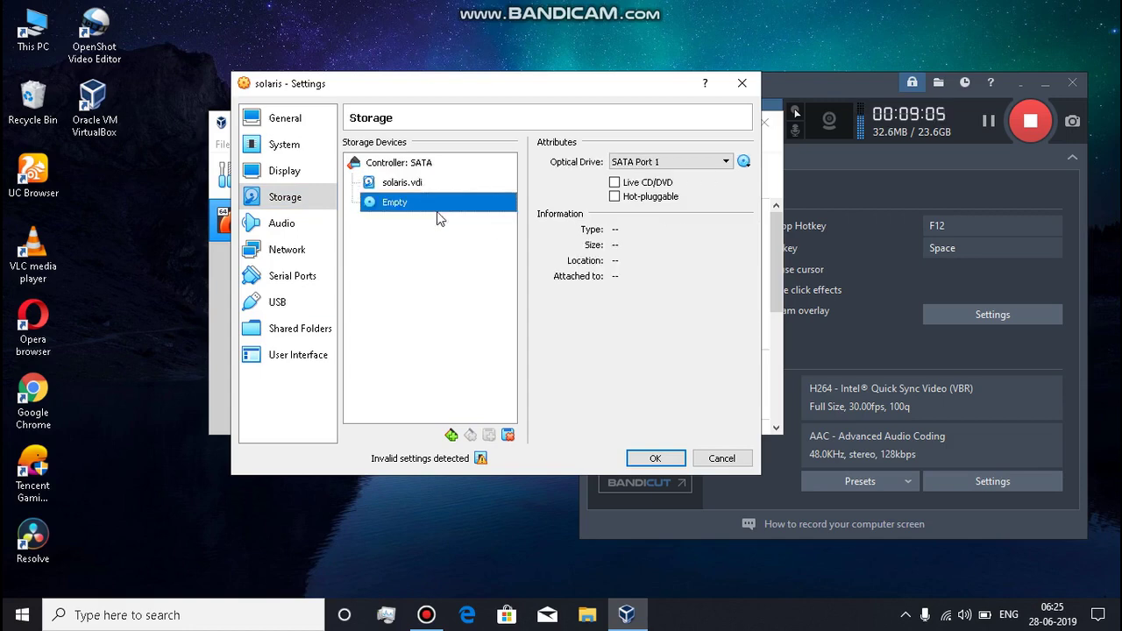
Step: Load the sol-11_4-ai-x86 image from D:\Softwares\OS into the optical drive and save the machine's settings
{"action": "left_click", "coordinate": [743, 162]}
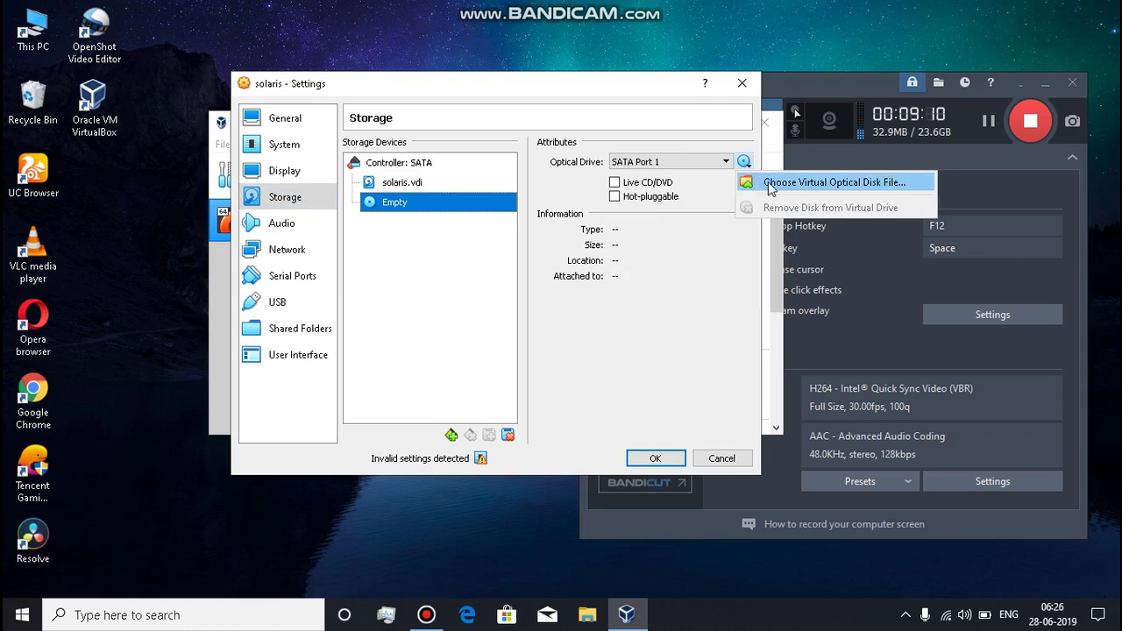
{"action": "left_click", "coordinate": [771, 184]}
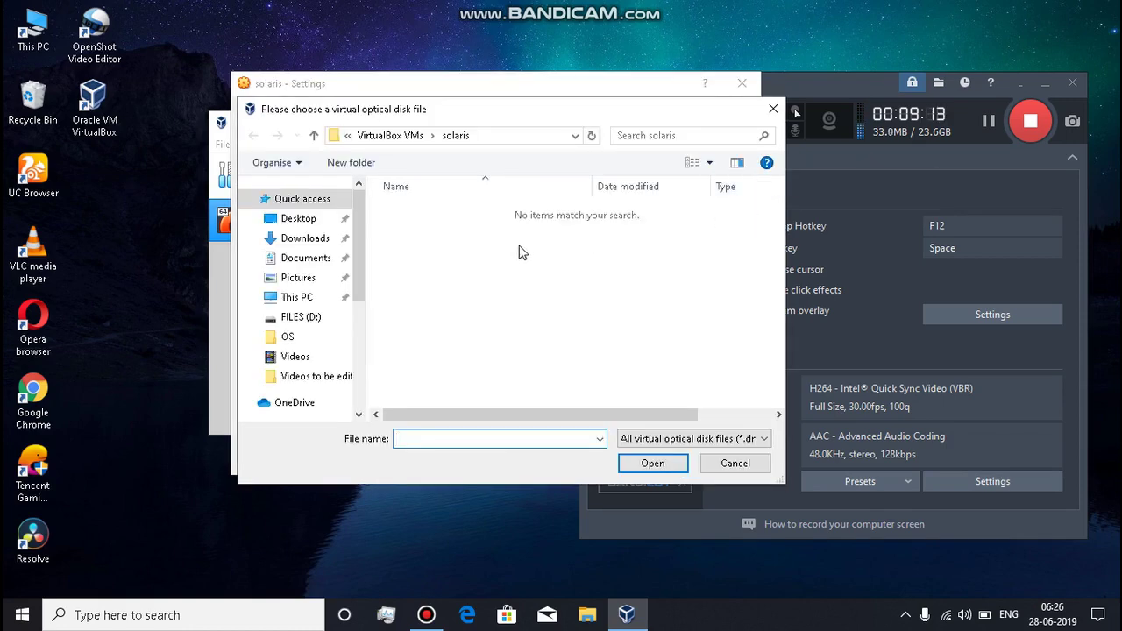
{"action": "scroll", "coordinate": [350, 346], "scroll_direction": "down", "scroll_amount": 4}
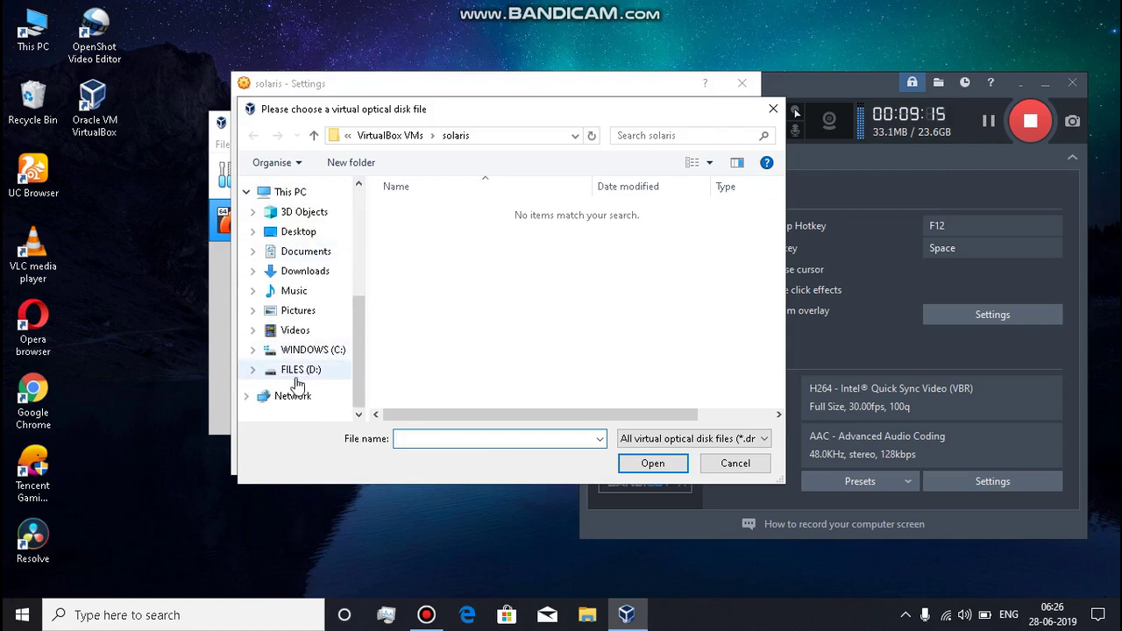
{"action": "left_click", "coordinate": [300, 371]}
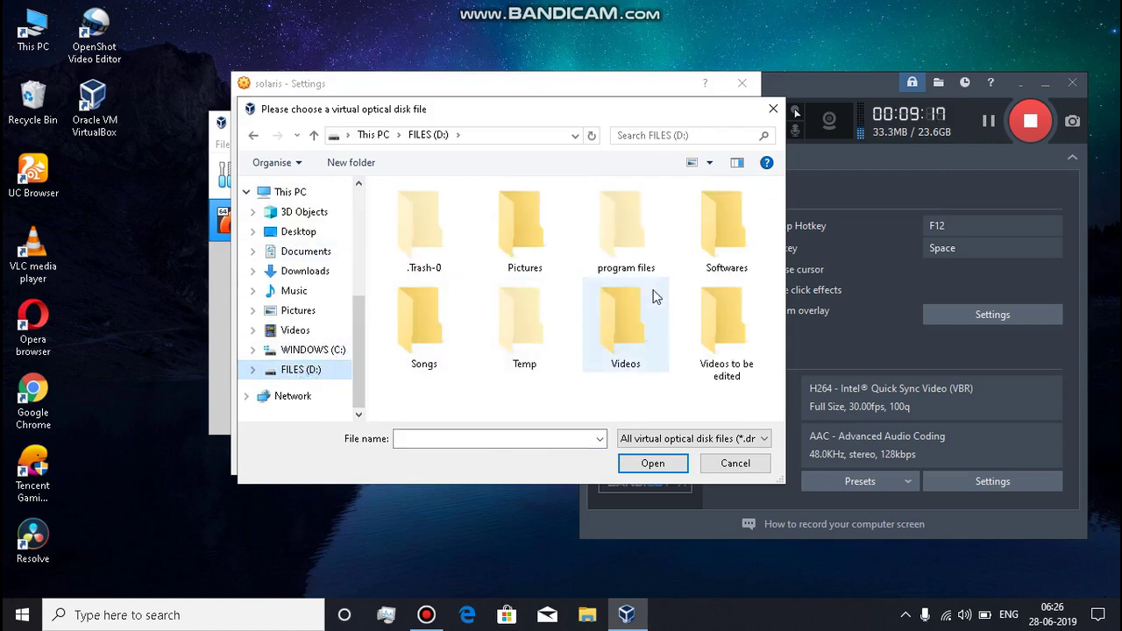
{"action": "double_click", "coordinate": [724, 246]}
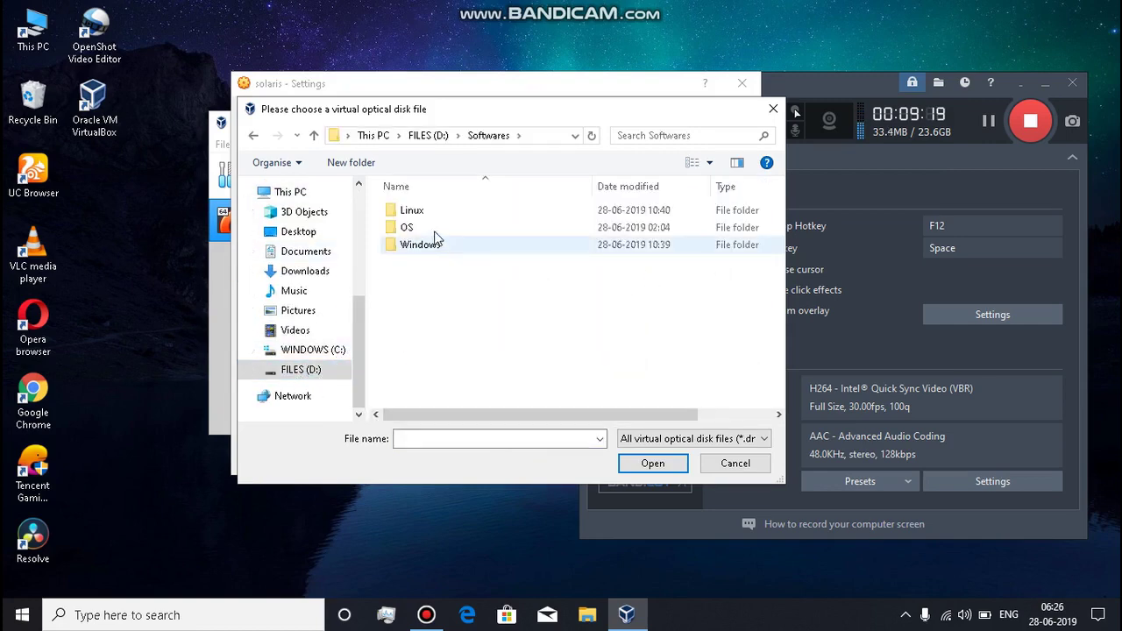
{"action": "double_click", "coordinate": [410, 227]}
{"action": "left_click", "coordinate": [439, 227]}
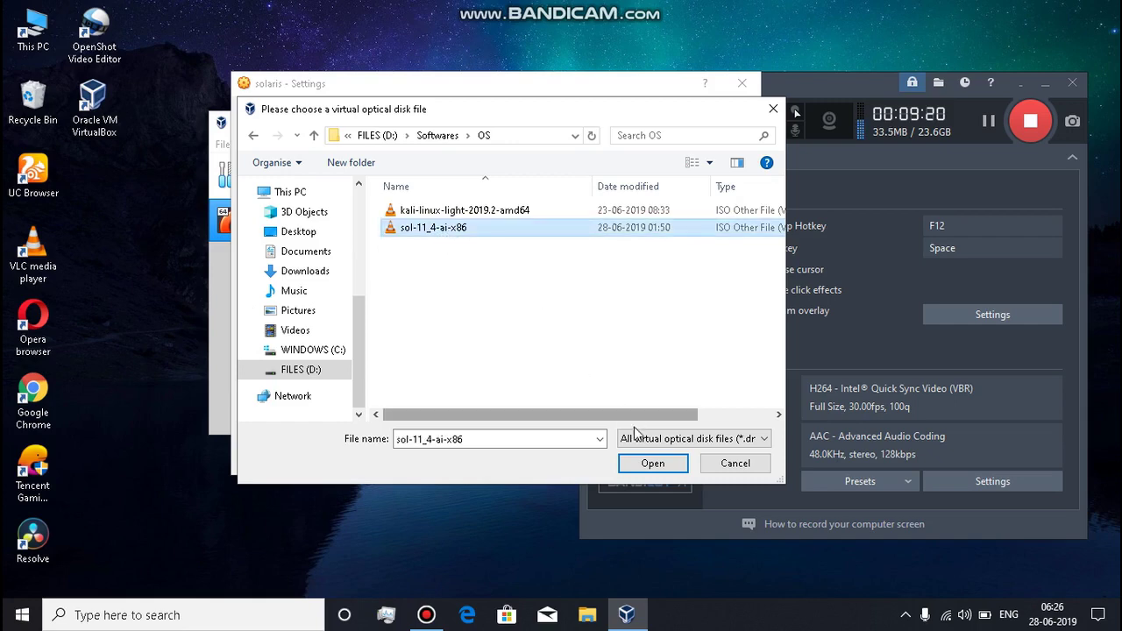
{"action": "left_click", "coordinate": [652, 463]}
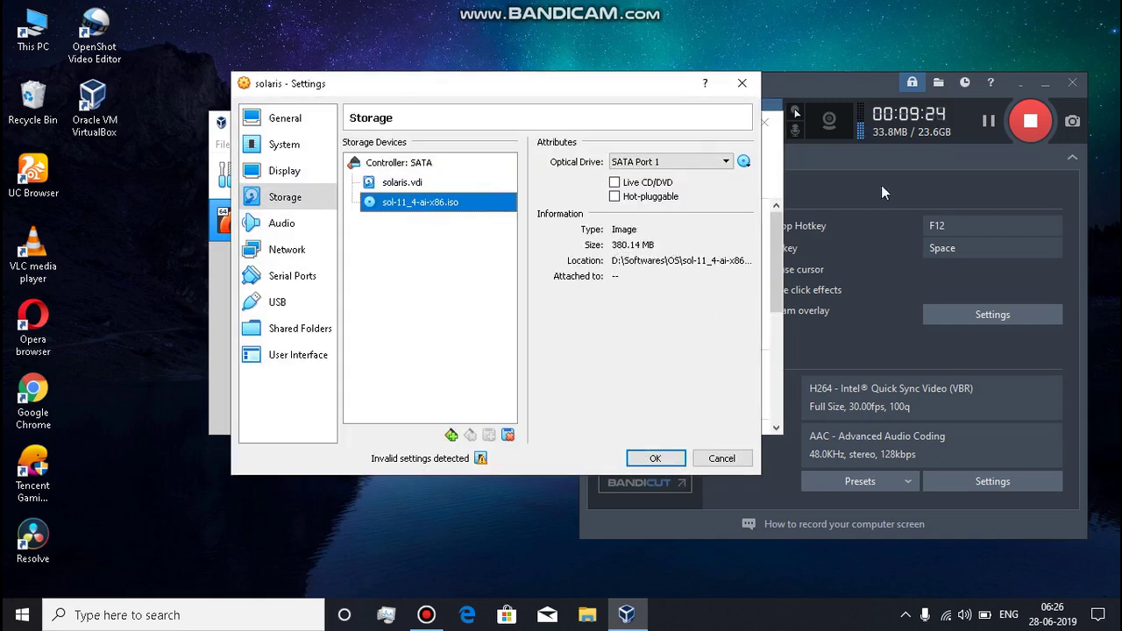
{"action": "left_click", "coordinate": [985, 117]}
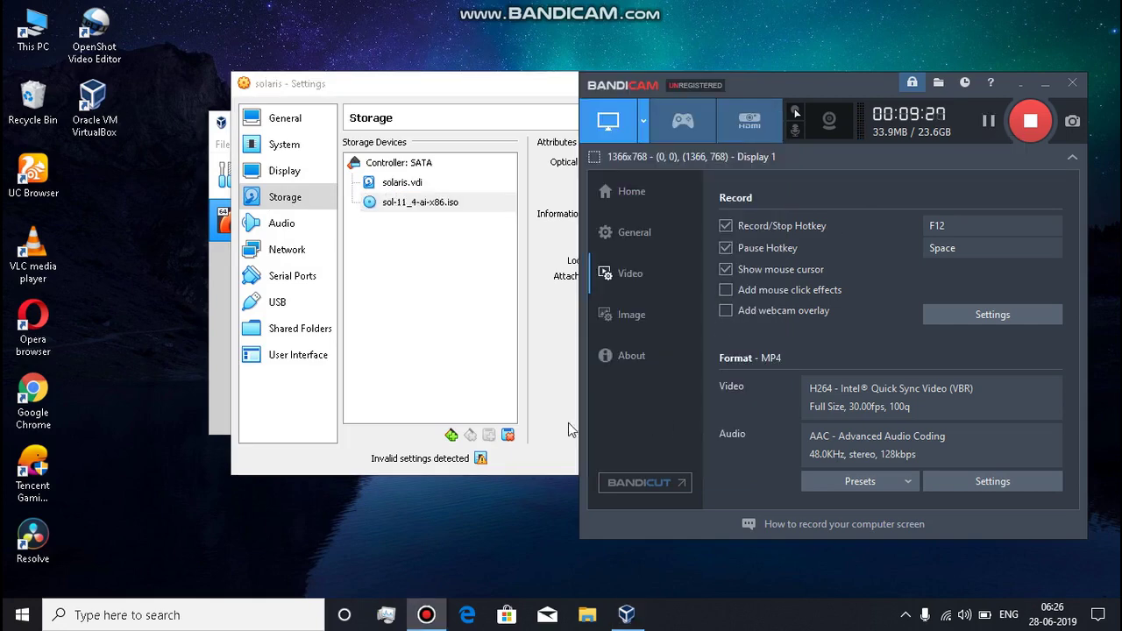
{"action": "left_click", "coordinate": [452, 371]}
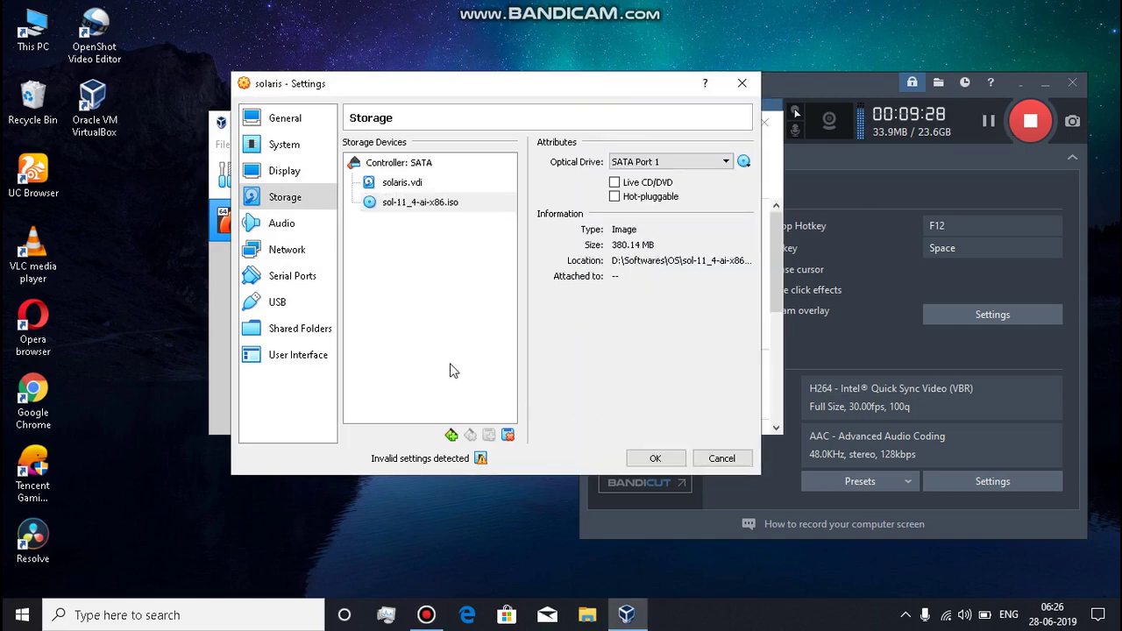
{"action": "left_click", "coordinate": [667, 459]}
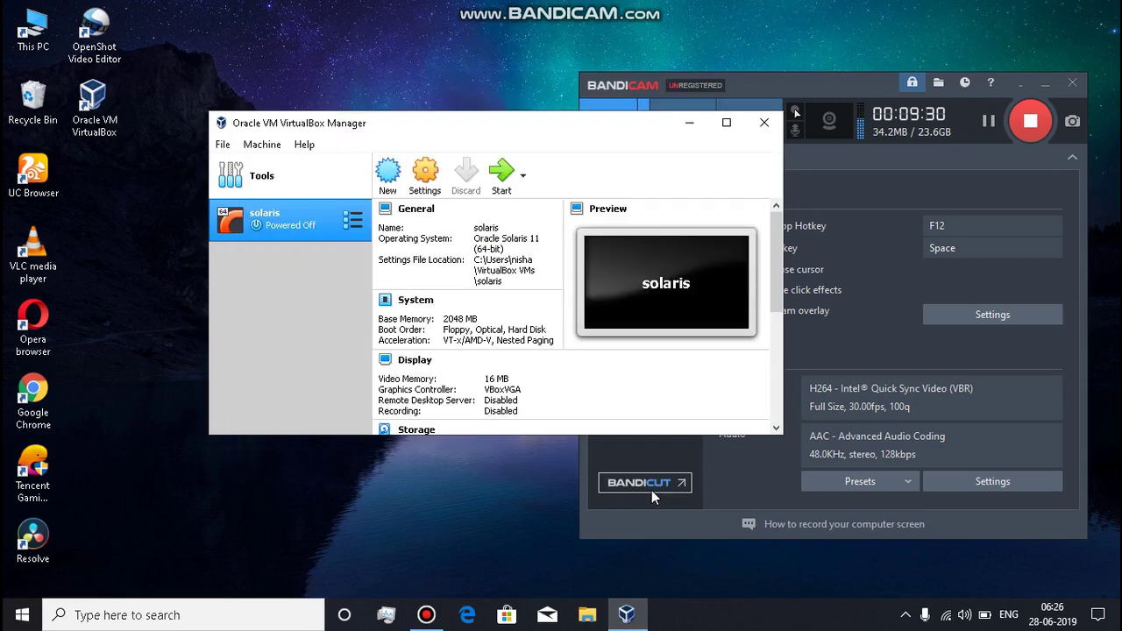
Step: Start the solaris virtual machine and dismiss the keyboard auto-capture notice
{"action": "left_click", "coordinate": [510, 173]}
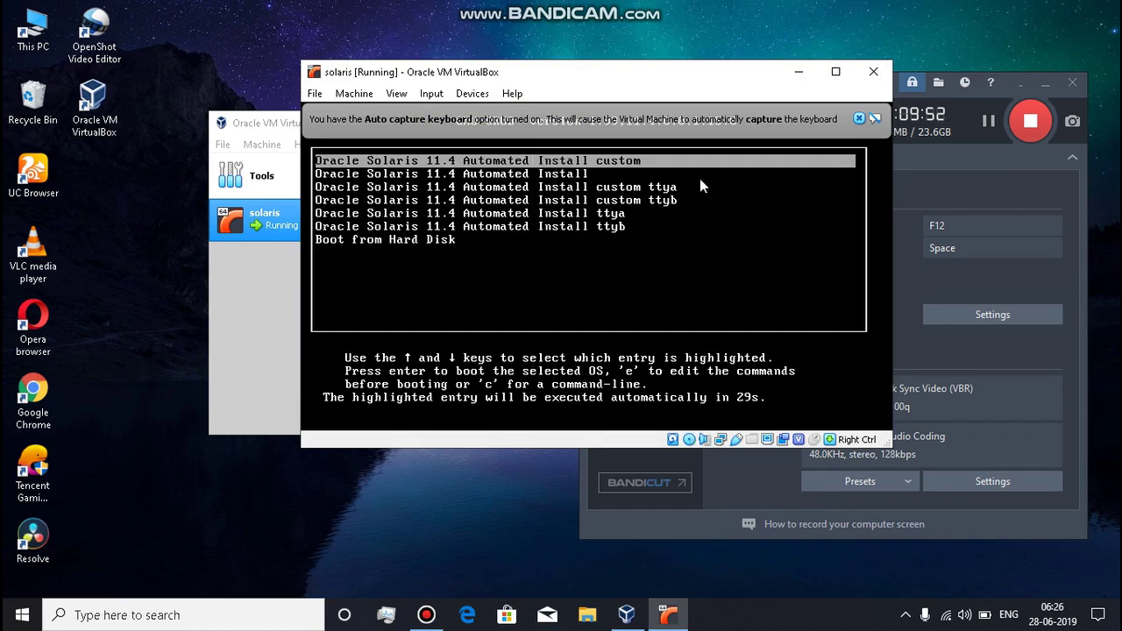
{"action": "left_click", "coordinate": [858, 118]}
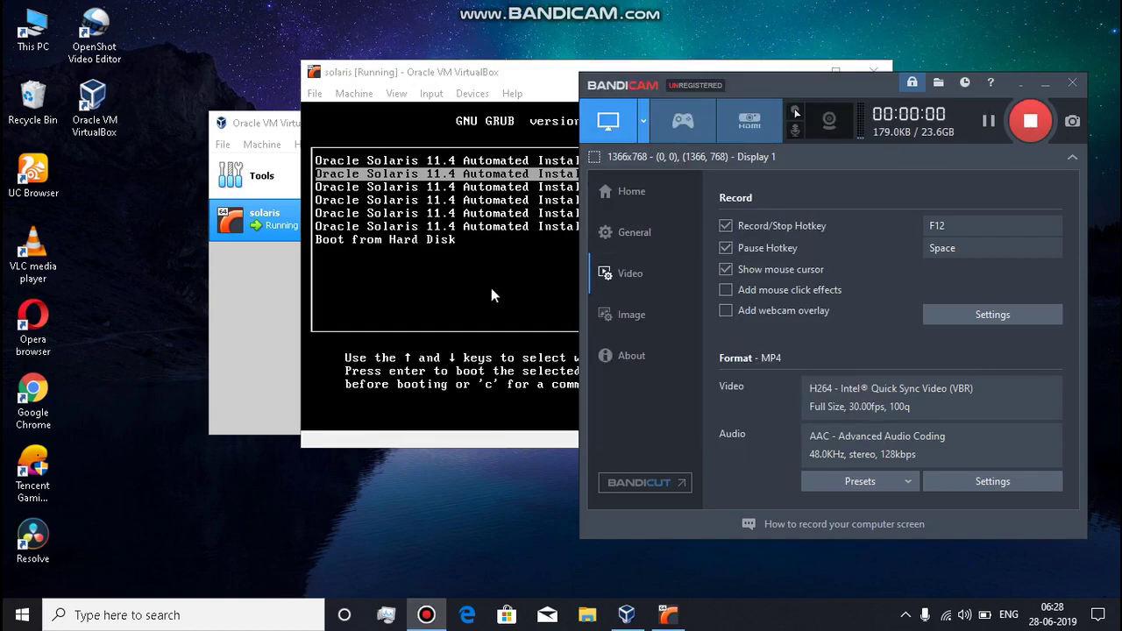
Step: Let the virtual machine capture mouse and keyboard input, boot the Oracle Solaris 11.4 Automated Install custom entry, and dismiss the mouse integration notice
{"action": "left_click", "coordinate": [484, 280]}
{"action": "key", "text": "Down"}
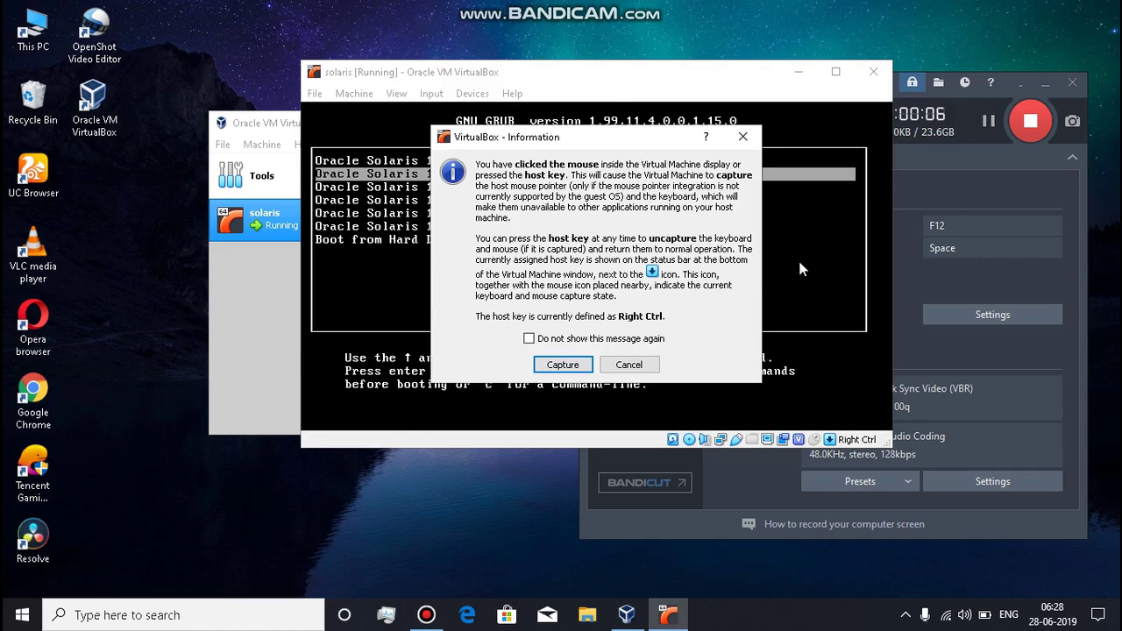
{"action": "left_click_drag", "start_coordinate": [750, 324], "coordinate": [750, 324]}
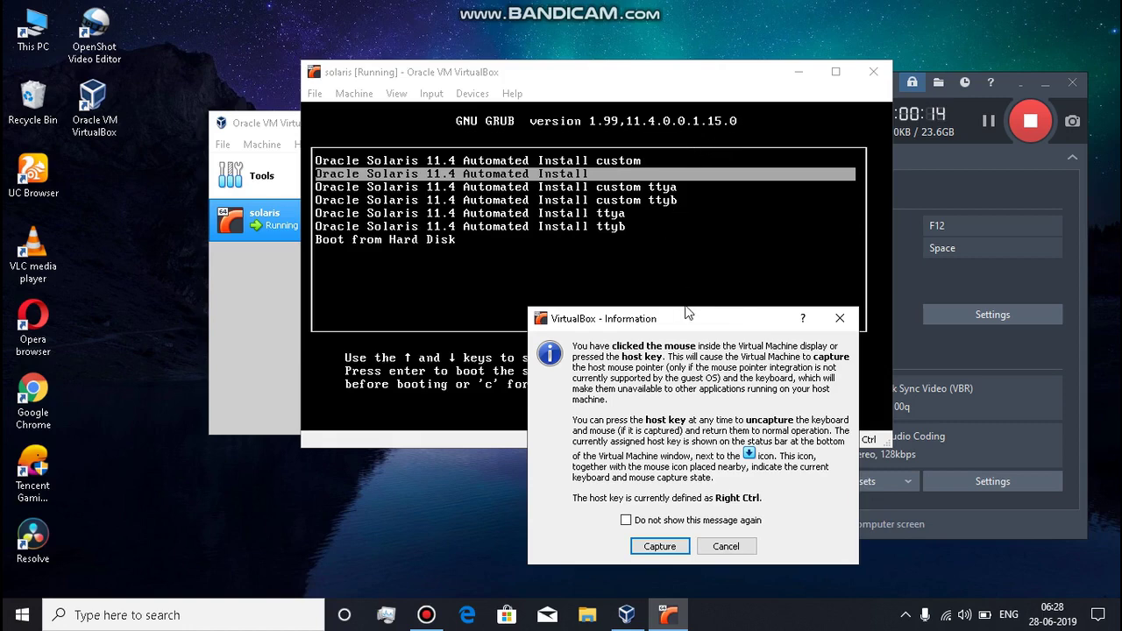
{"action": "left_click_drag", "start_coordinate": [689, 329], "coordinate": [648, 144]}
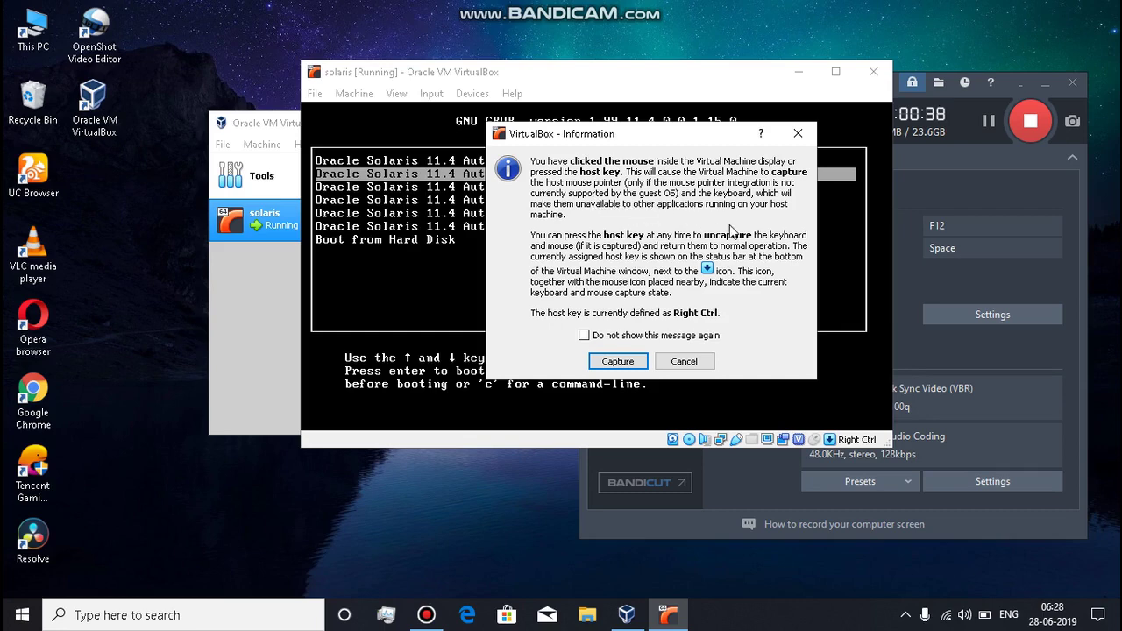
{"action": "left_click", "coordinate": [958, 134]}
{"action": "left_click", "coordinate": [504, 267]}
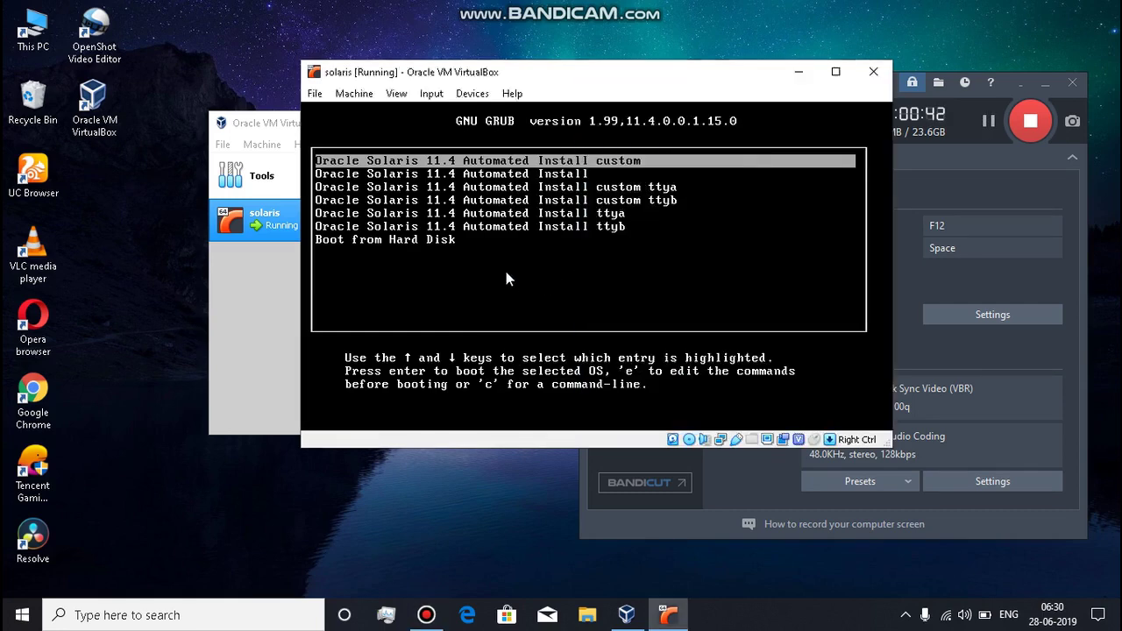
{"action": "left_click", "coordinate": [627, 365]}
{"action": "key", "text": "Return"}
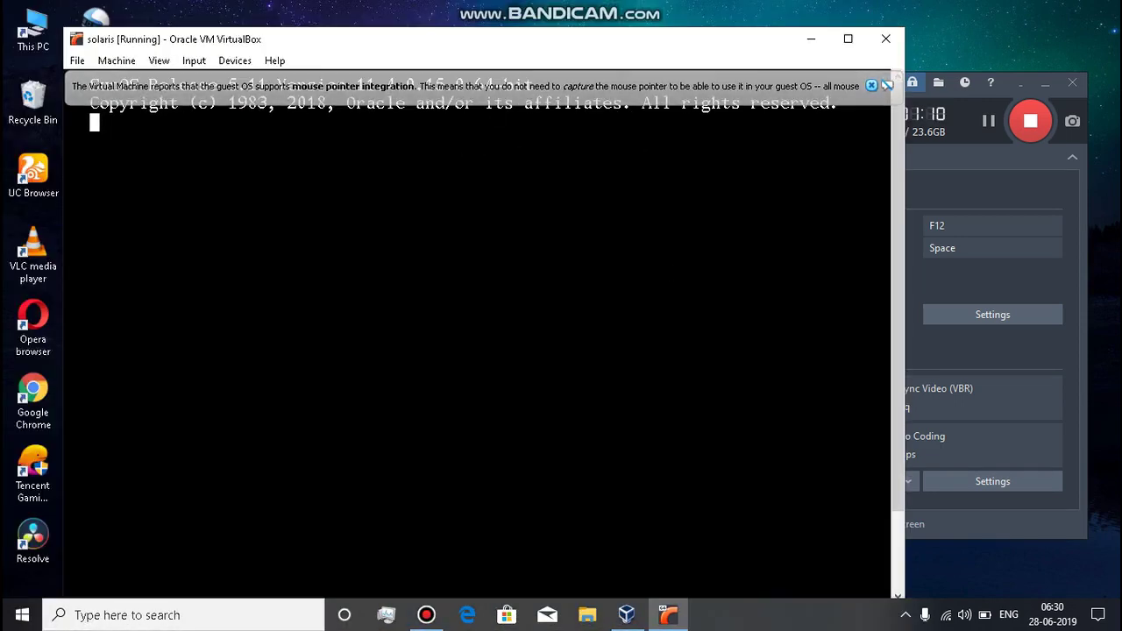
{"action": "left_click", "coordinate": [871, 86]}
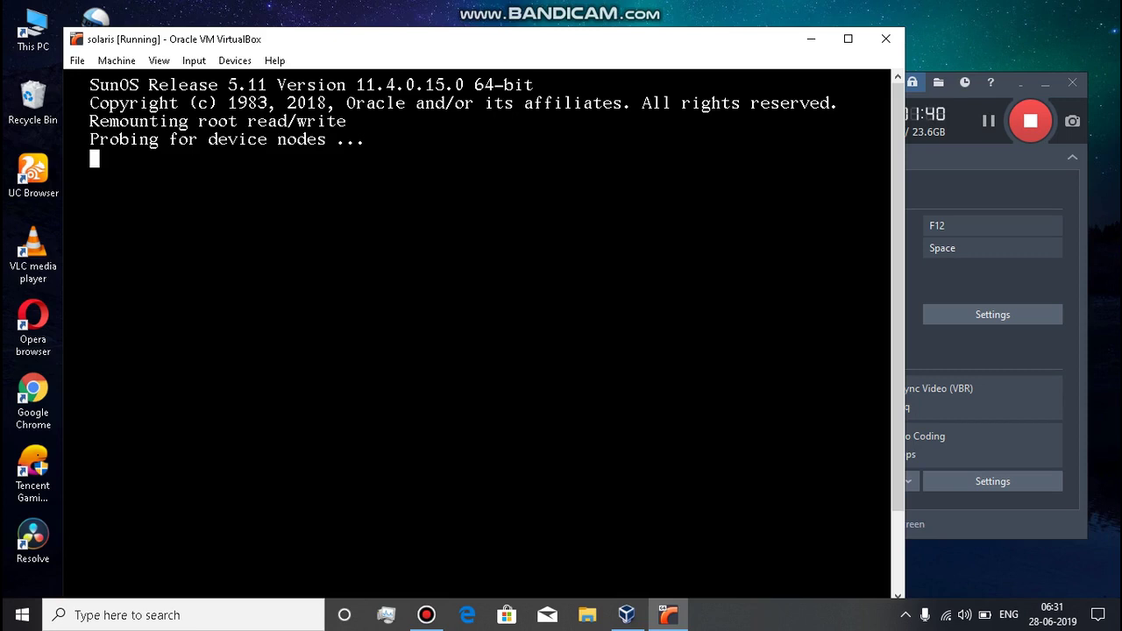
{"action": "left_click", "coordinate": [1020, 178]}
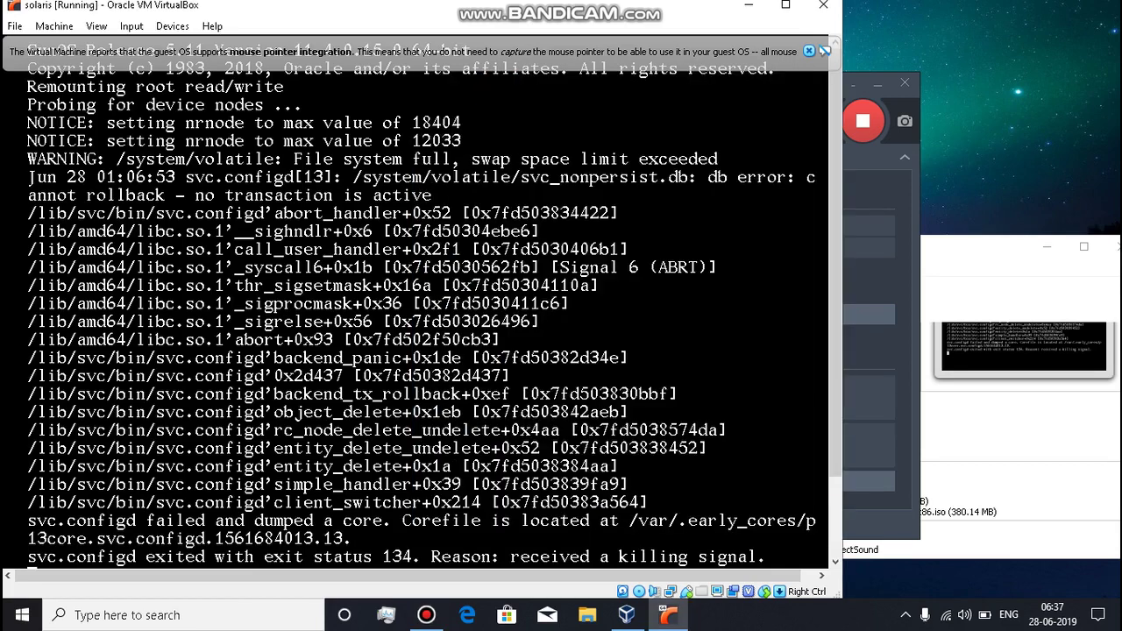
{"action": "key", "text": "alt+Tab"}
{"action": "left_click", "coordinate": [899, 266]}
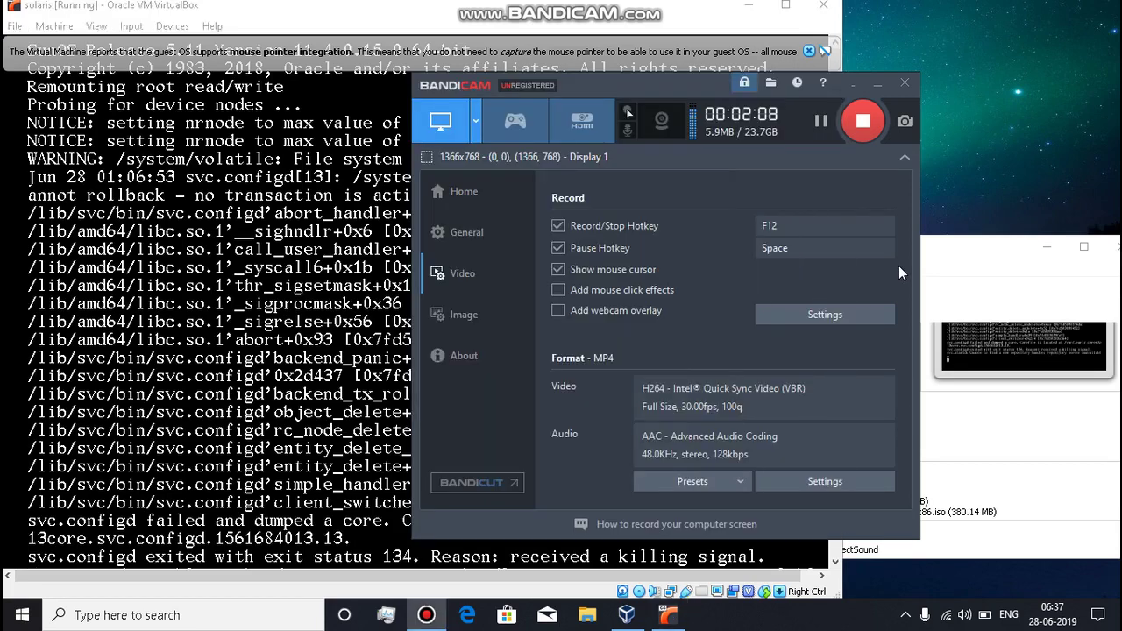